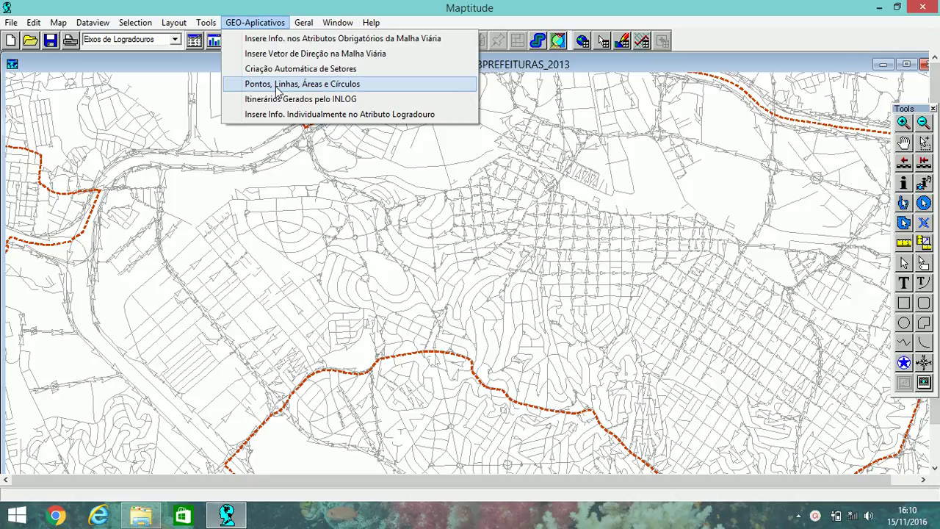
- Review the list of functions offered by the Pontos, Linhas, Áreas e Círculos tool, and close it
left_click(316, 85)
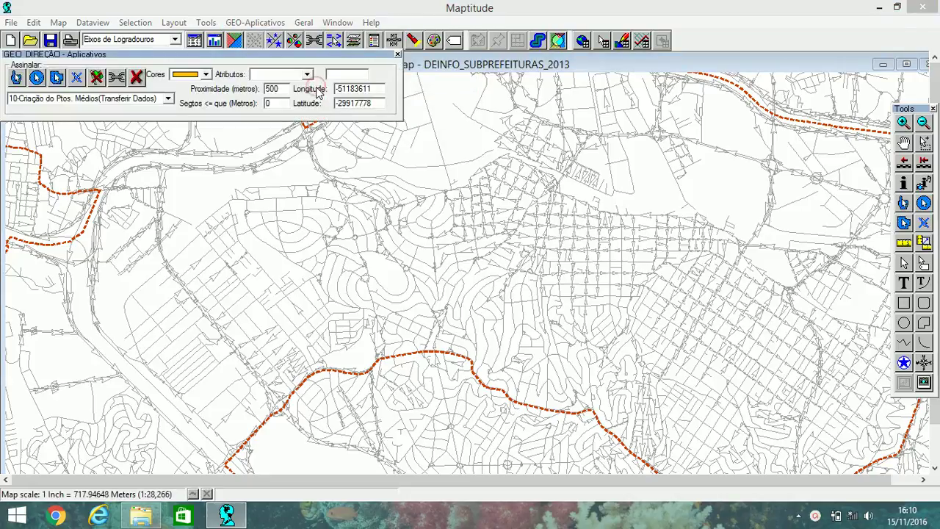
left_click(168, 98)
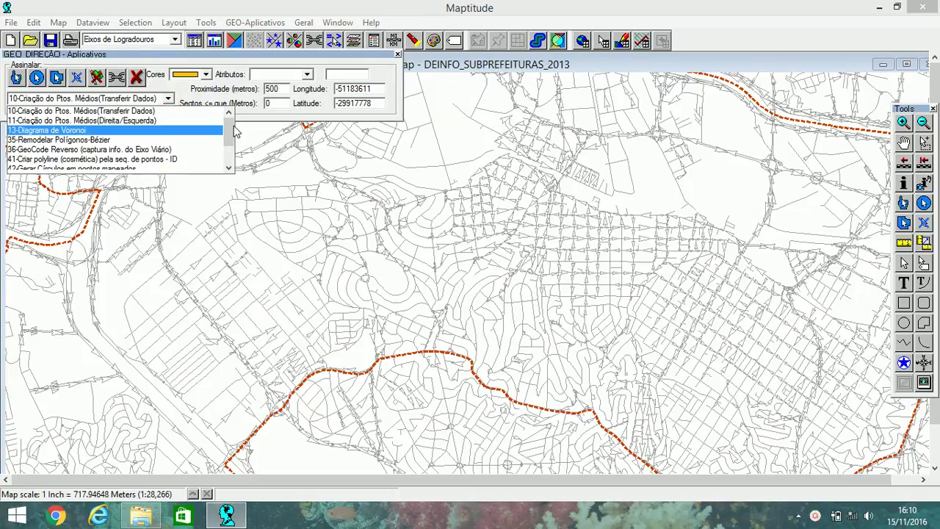
scroll(235, 131, "down", 2)
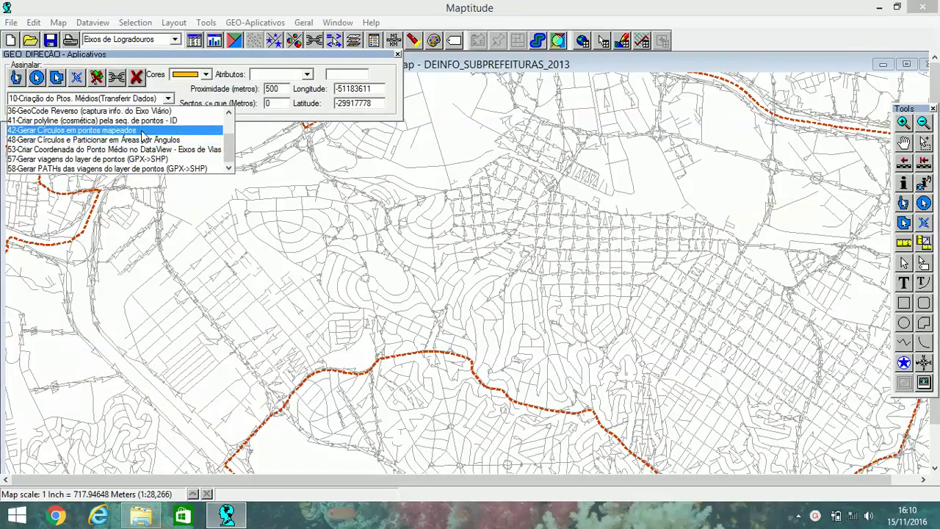
left_click(262, 125)
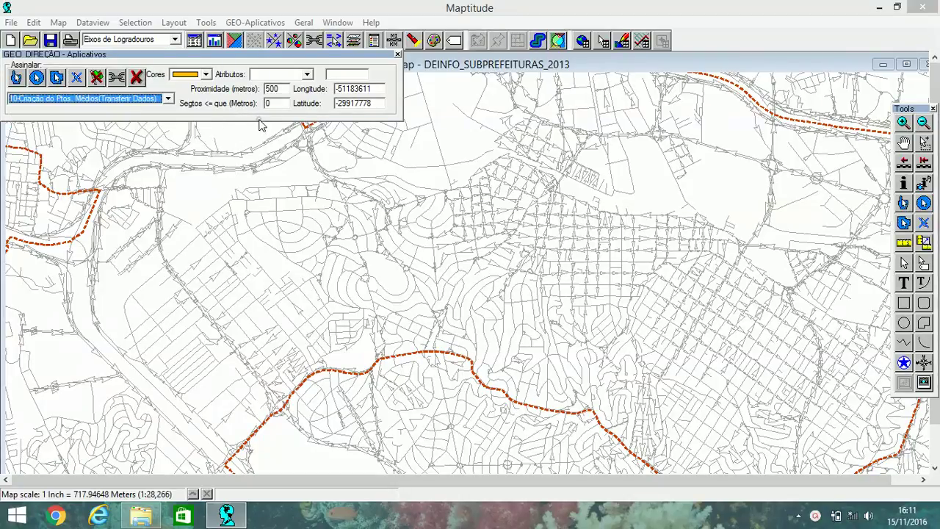
left_click(398, 55)
- Create a new point geographic file with the layer name pts, added to the current map window
left_click(11, 22)
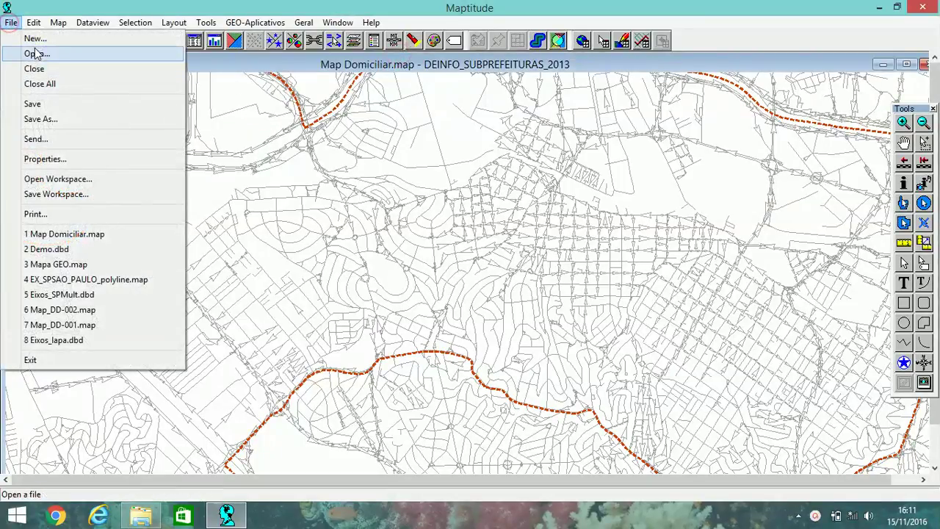
left_click(34, 38)
left_click(428, 286)
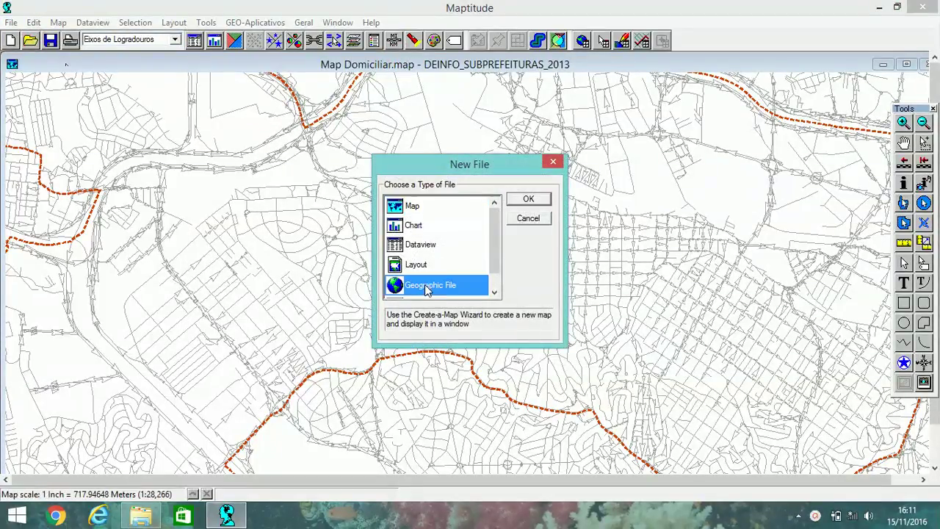
left_click(528, 199)
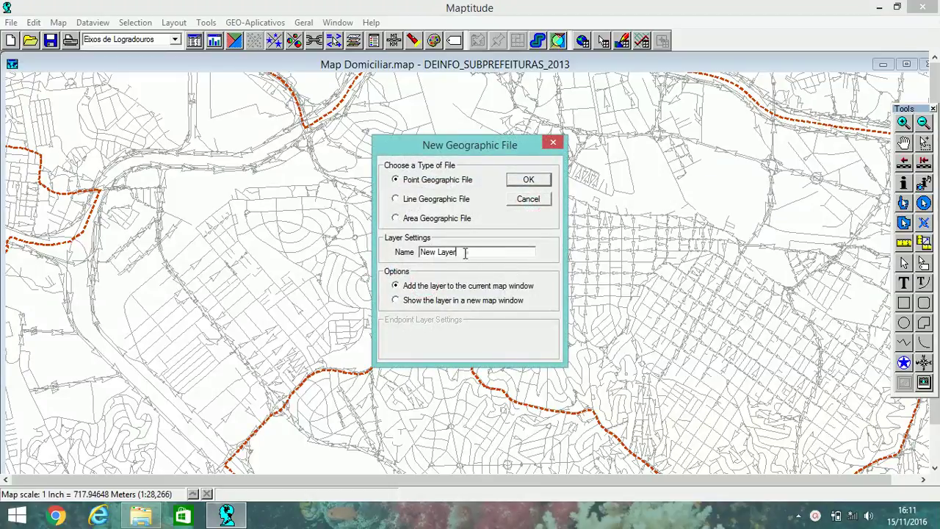
left_click_drag(465, 252, 385, 269)
type("pts")
left_click(524, 180)
- Add a Character field called nome to the attributes of the pts layer and accept the attribute table
left_click(588, 163)
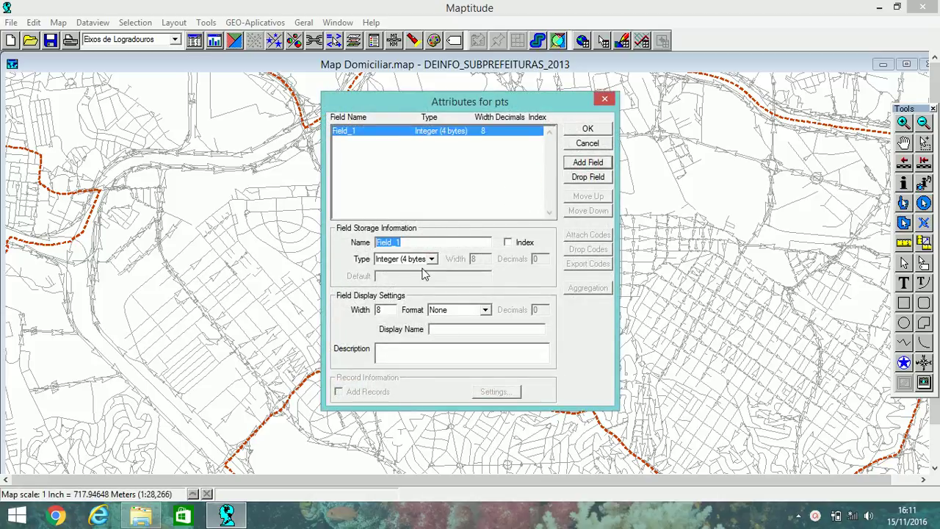
type("nome")
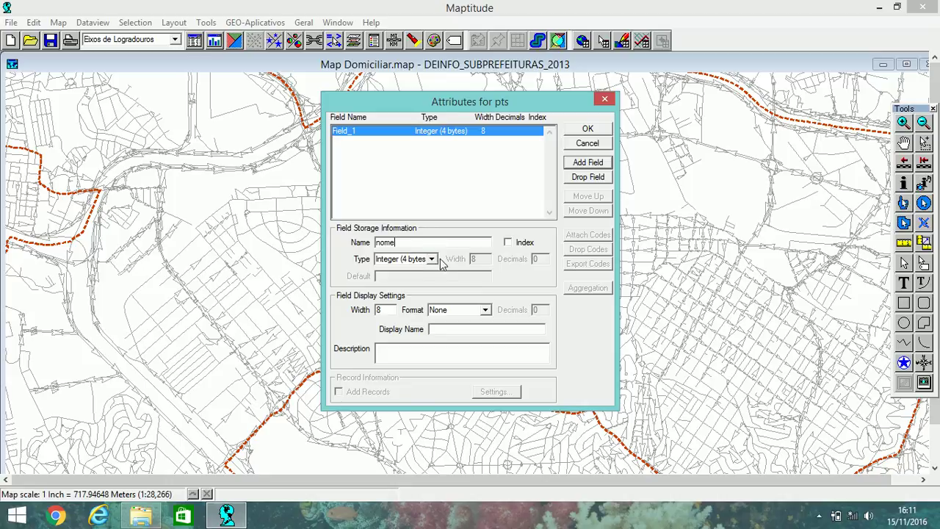
left_click(432, 258)
left_click(408, 318)
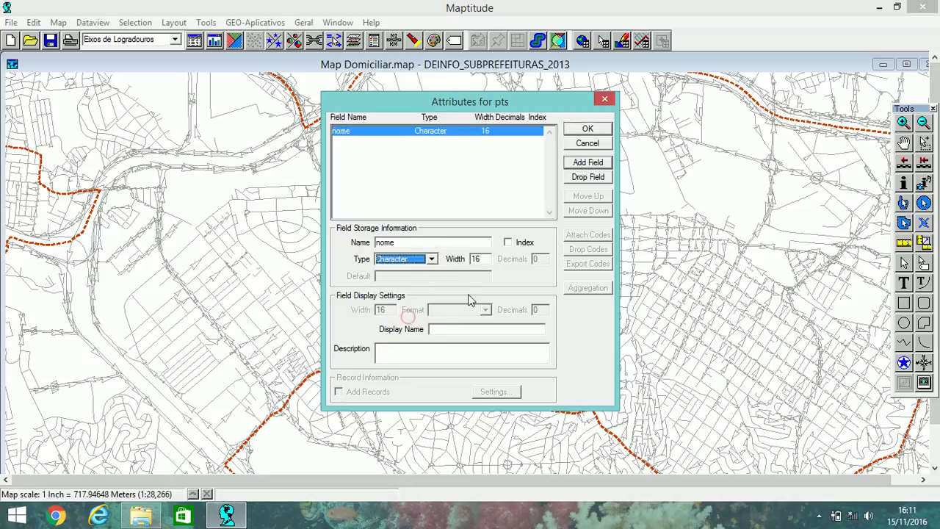
left_click(580, 131)
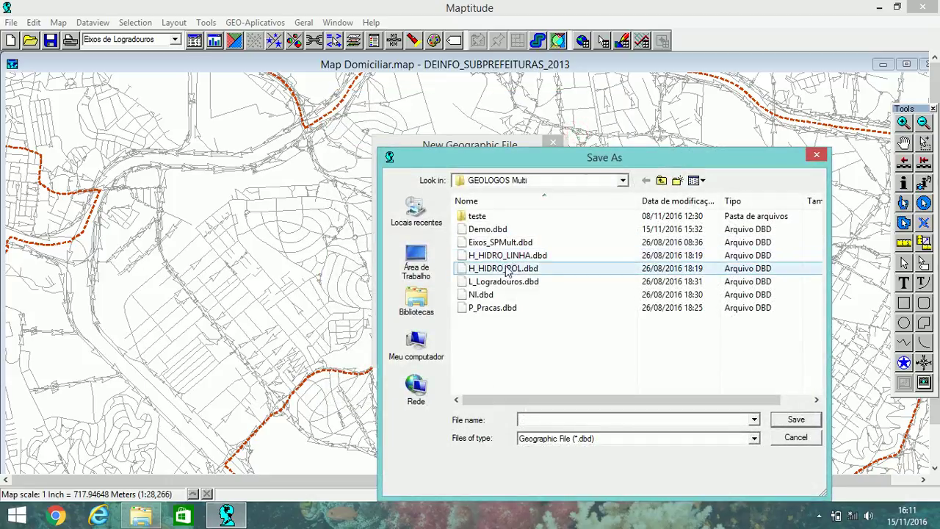
- Save the new geographic file as pts in the teste folder
left_click_drag(565, 167, 529, 159)
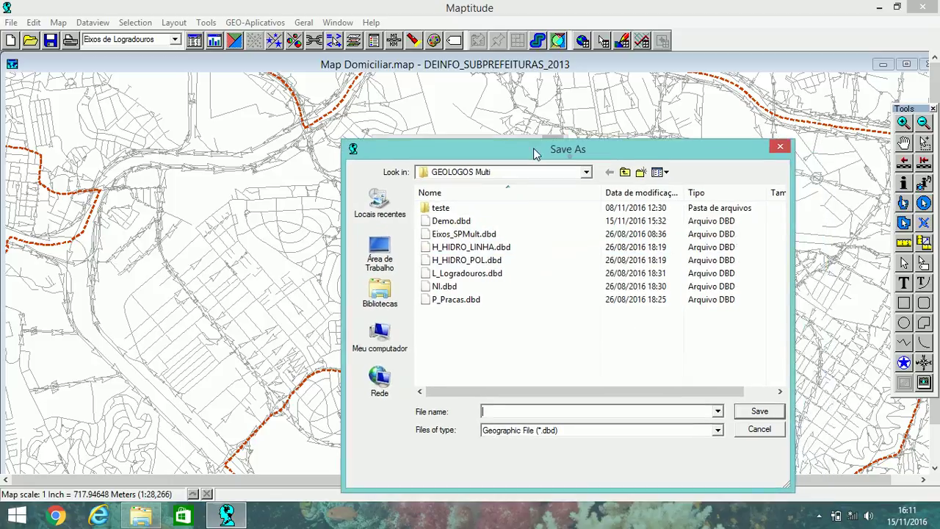
double_click(452, 207)
left_click(526, 412)
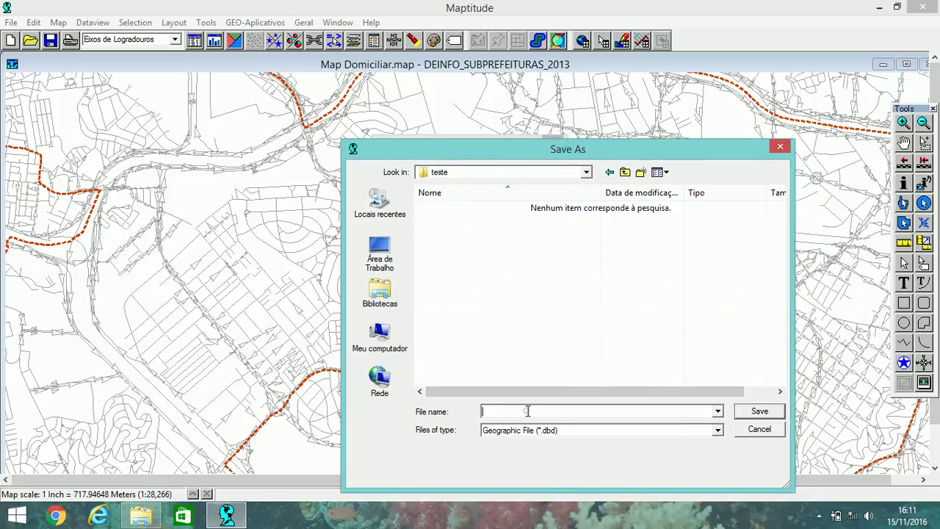
type("pts")
key("Return")
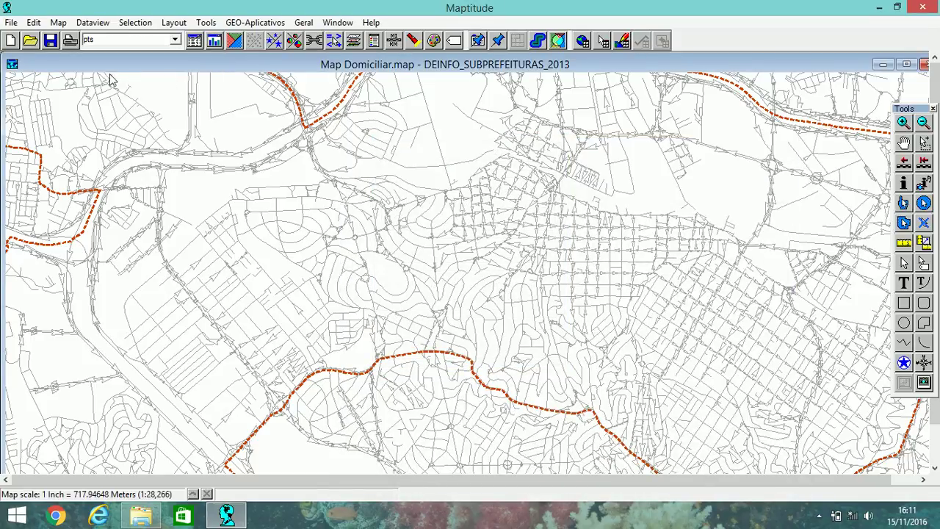
- Display the Map Editing toolbox for the pts layer
left_click(11, 22)
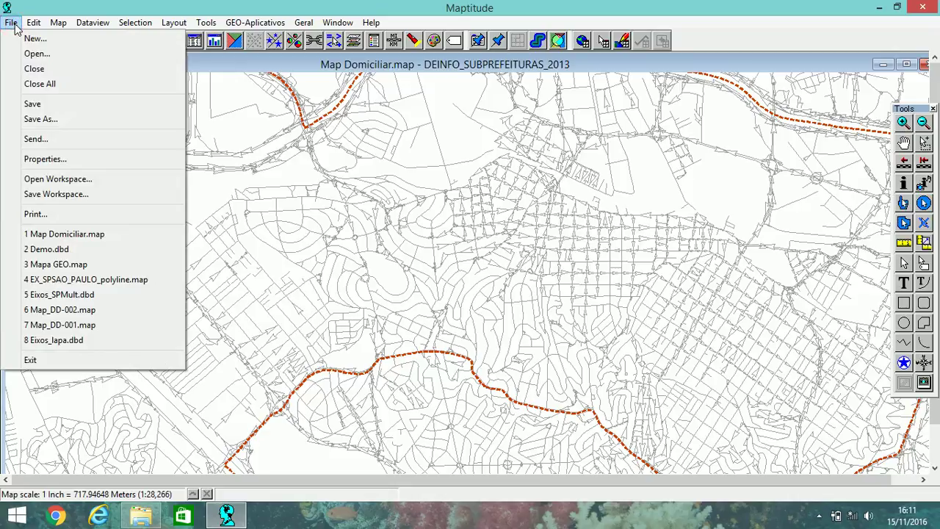
mouse_move(202, 25)
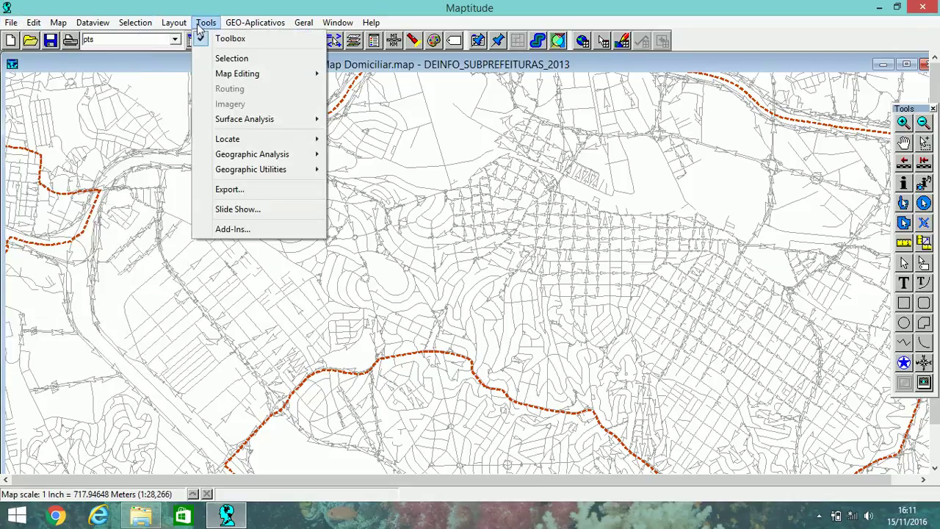
mouse_move(225, 75)
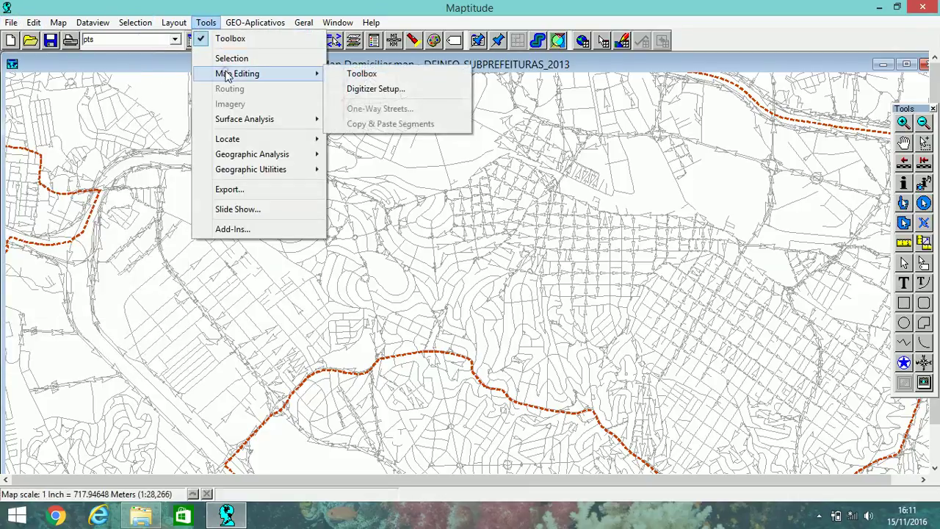
left_click(363, 74)
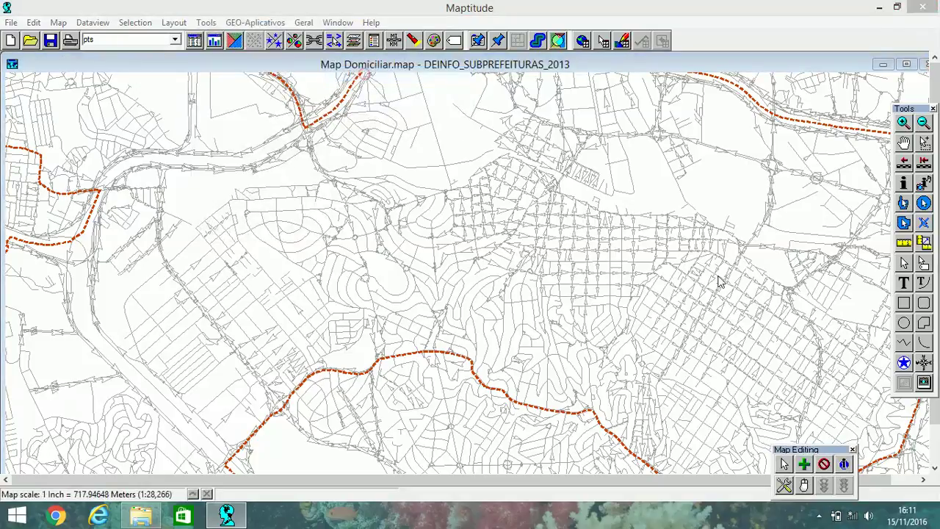
- Add 28 points to the pts layer, scattered across the street network, and commit the edits
scroll(643, 282, "up", 2)
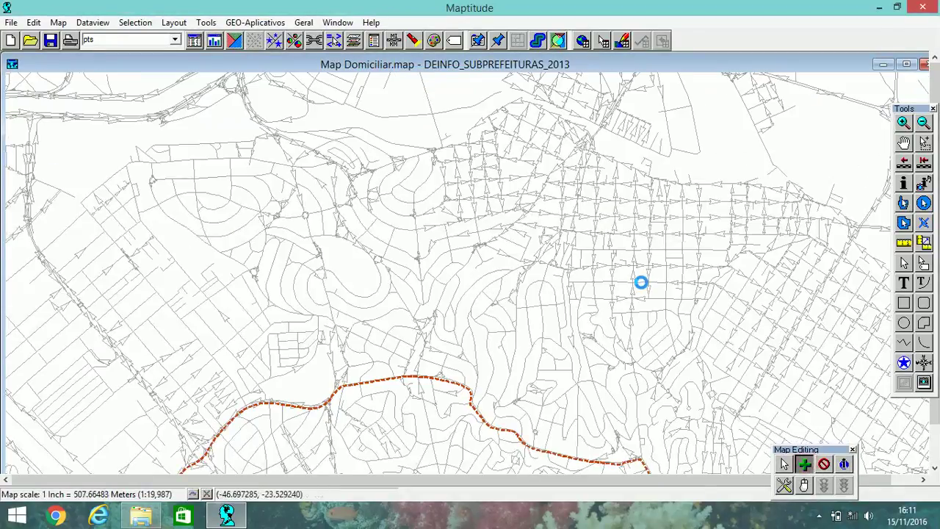
left_click(727, 237)
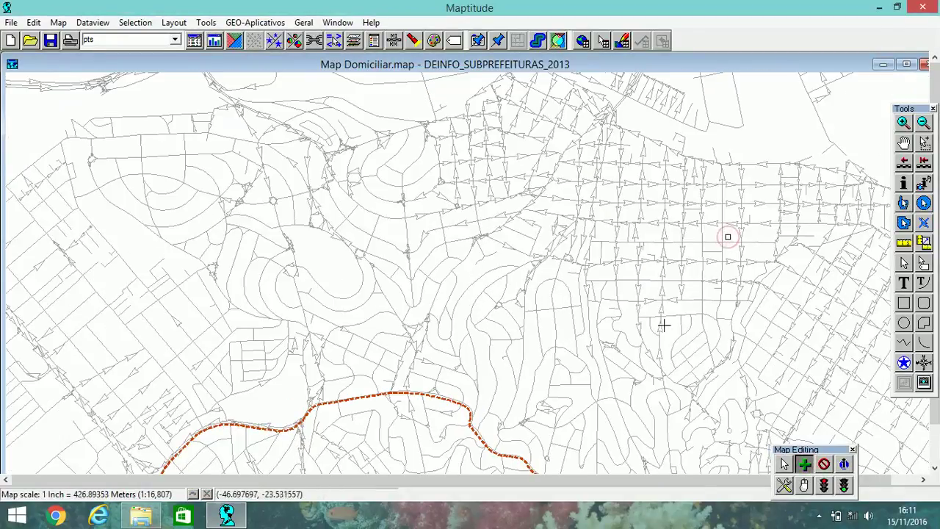
left_click(648, 296)
left_click(557, 301)
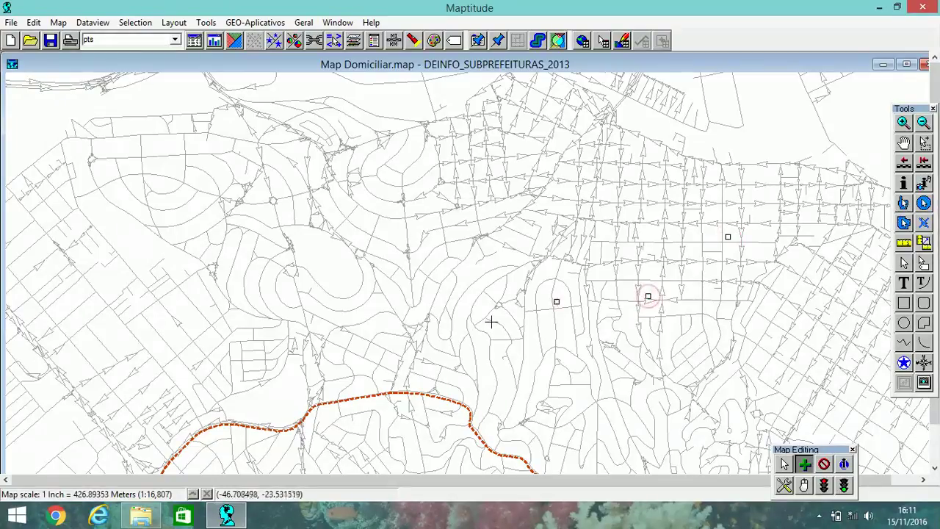
left_click(459, 288)
left_click(358, 300)
left_click(308, 264)
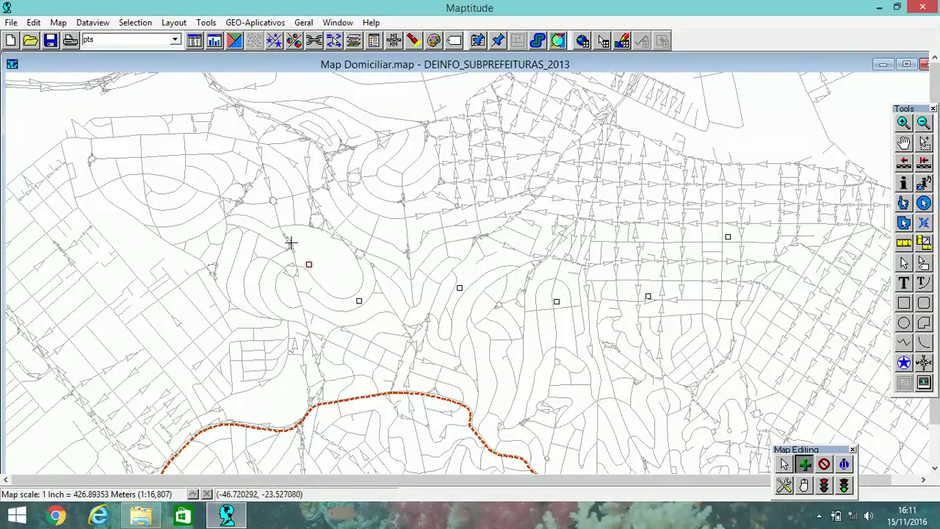
left_click(284, 221)
left_click(181, 238)
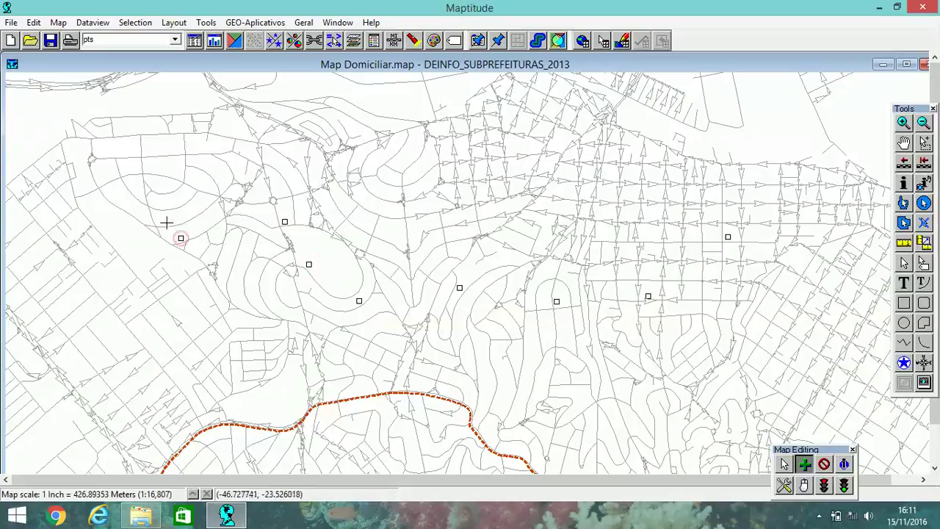
left_click(162, 205)
left_click(144, 150)
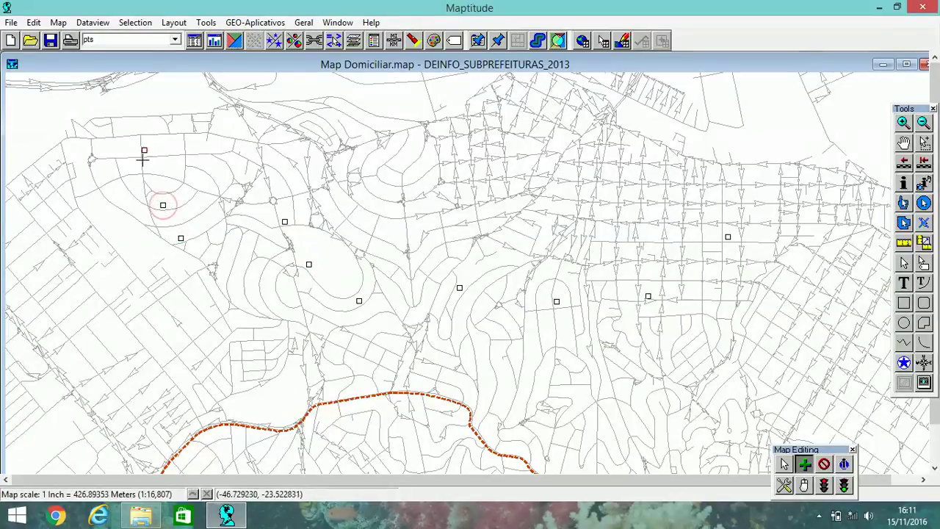
left_click(142, 336)
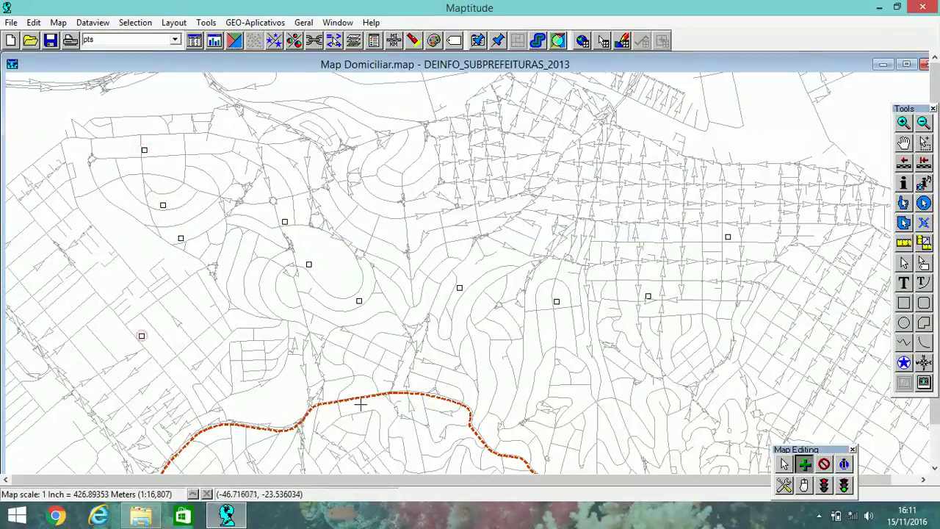
left_click(517, 404)
left_click(608, 435)
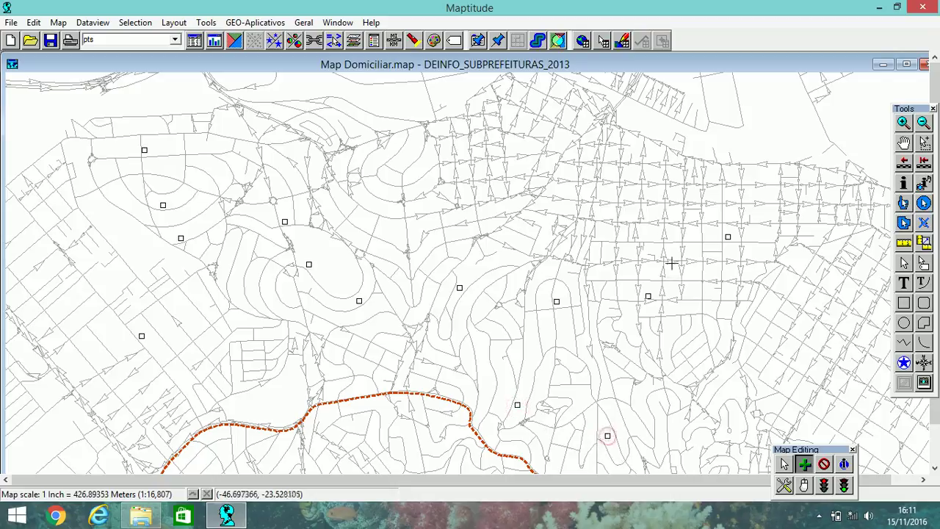
left_click(652, 152)
left_click(769, 150)
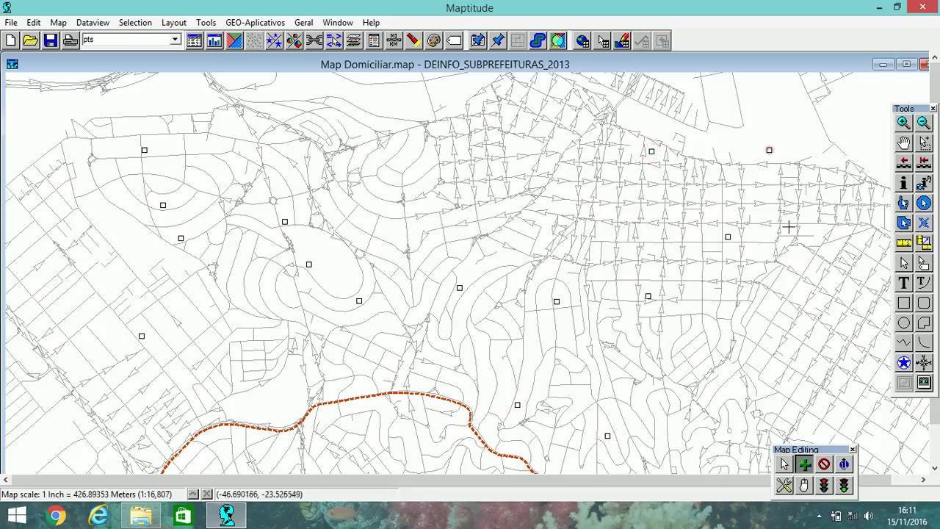
left_click(802, 298)
scroll(647, 294, "down", 2)
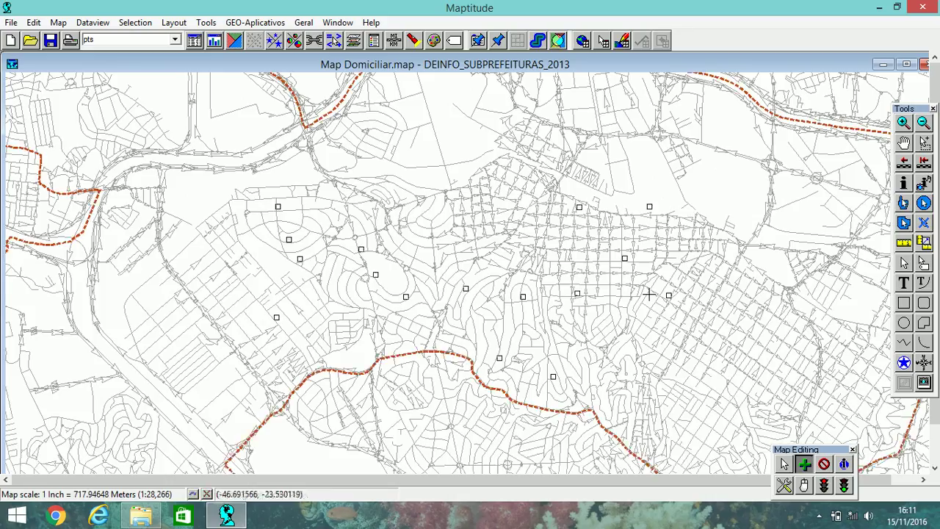
left_click(131, 320)
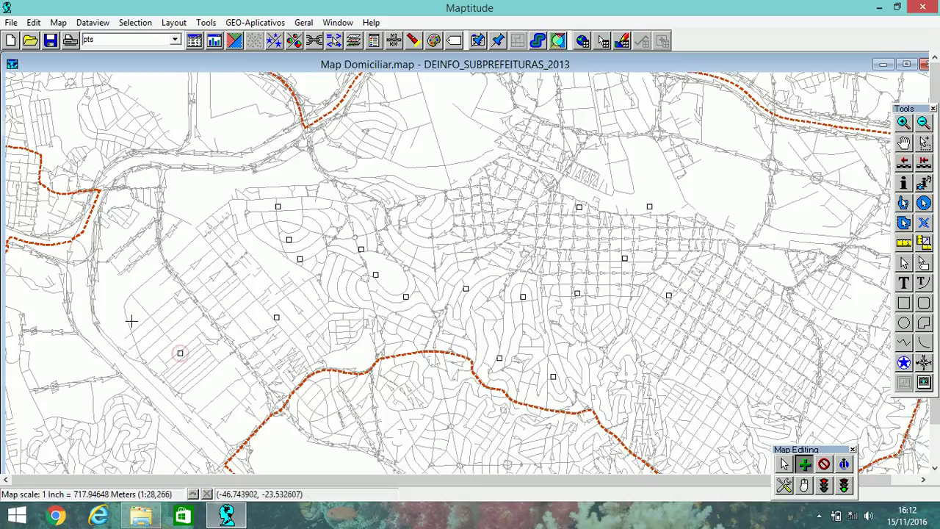
left_click(114, 135)
left_click(207, 245)
left_click(247, 328)
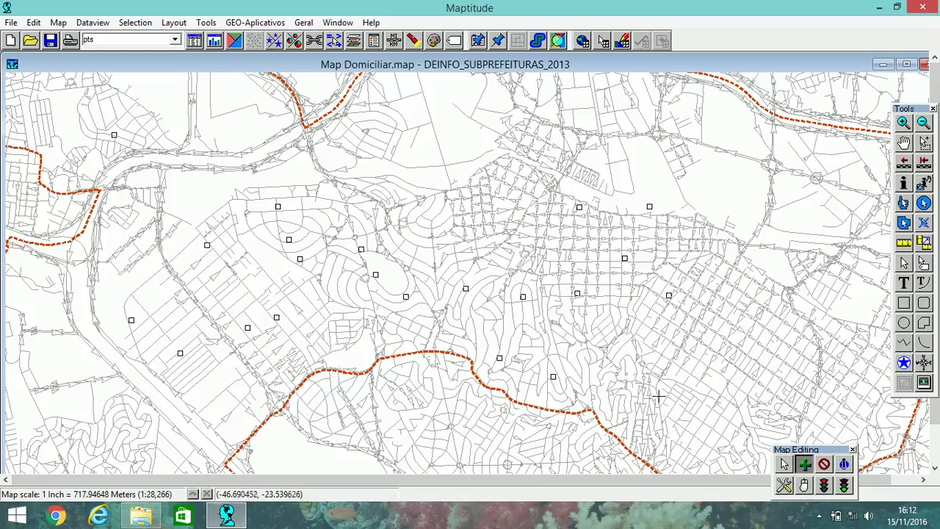
left_click(760, 387)
left_click(719, 308)
left_click(787, 289)
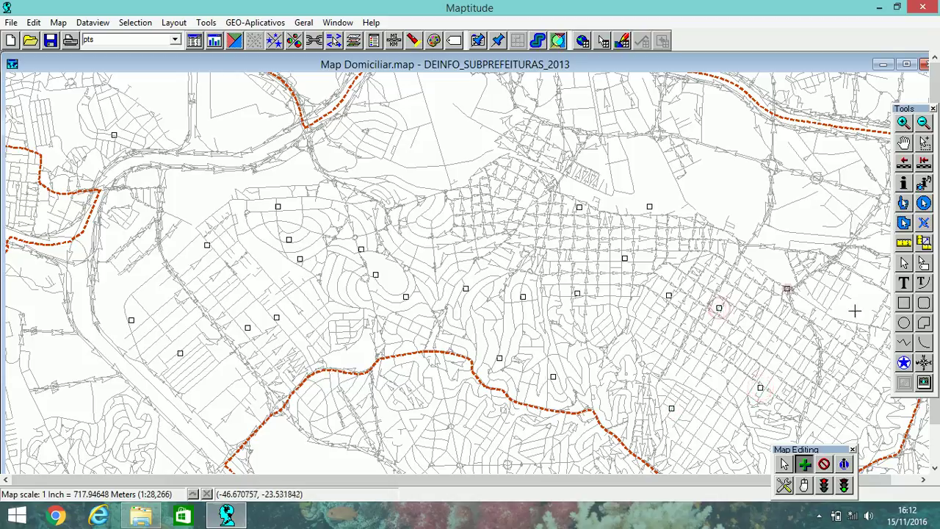
left_click(854, 314)
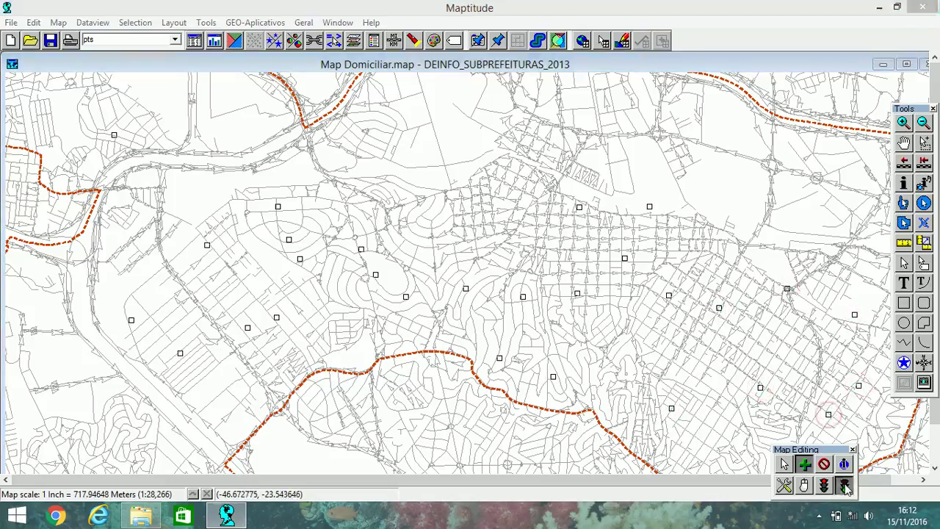
left_click(844, 485)
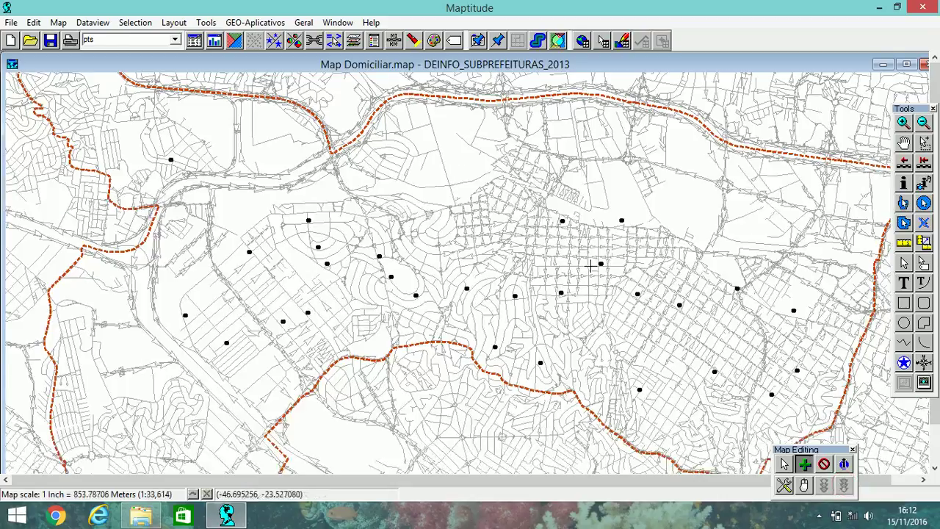
- Fill the nome column of the pts dataview with the formula i2s(id) and close the dataview
left_click(194, 39)
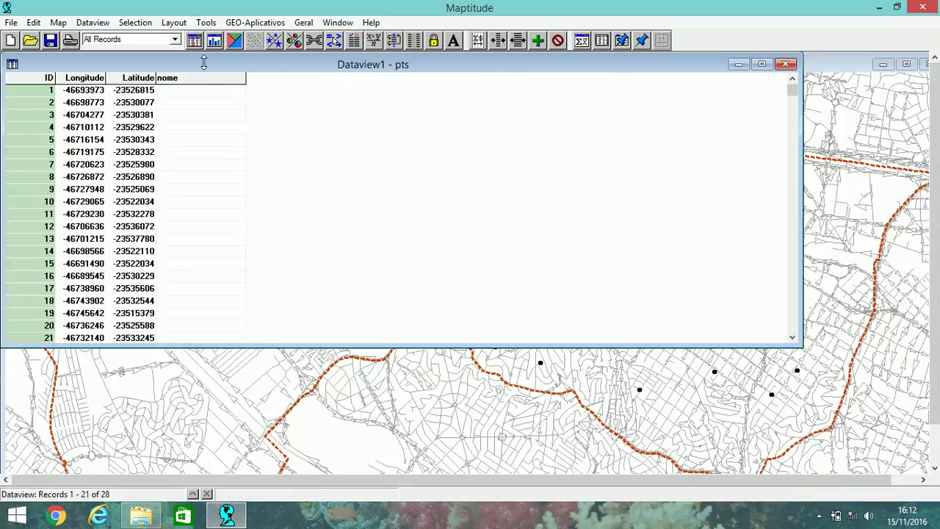
left_click(188, 78)
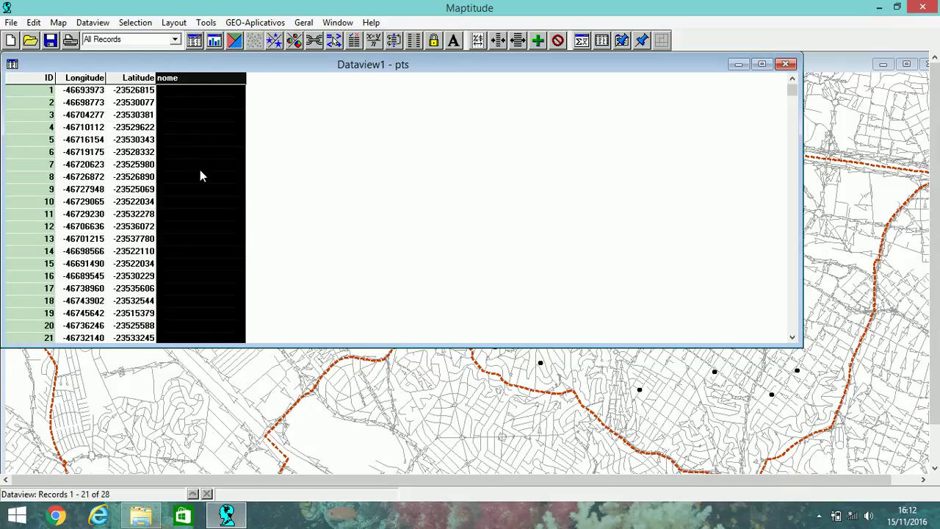
right_click(203, 78)
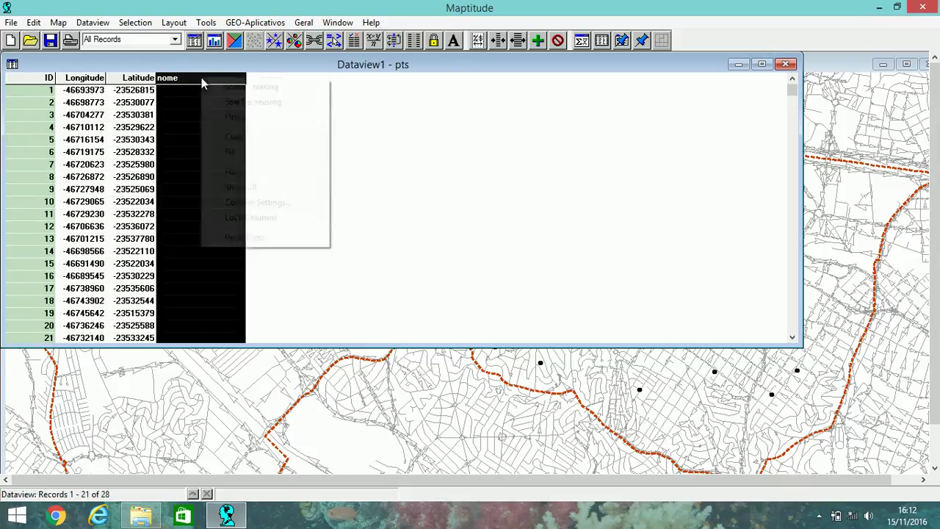
left_click(251, 155)
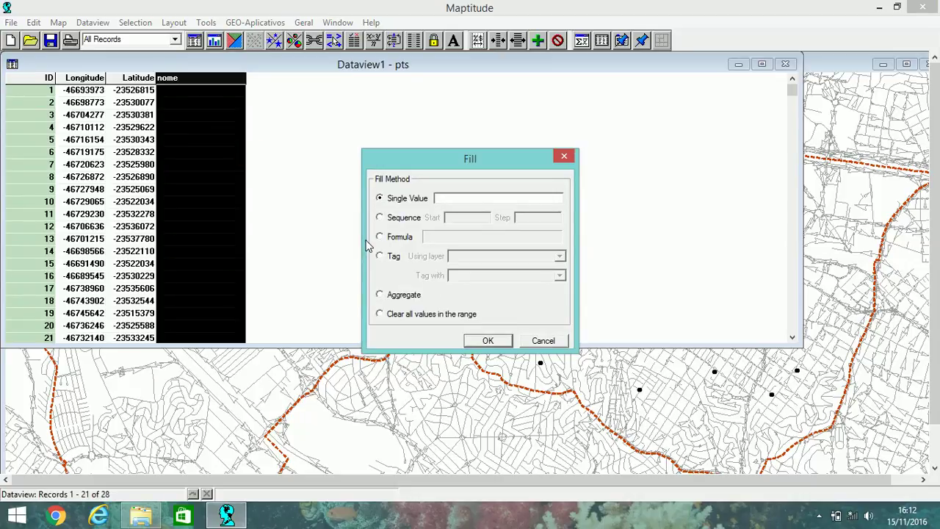
left_click(404, 237)
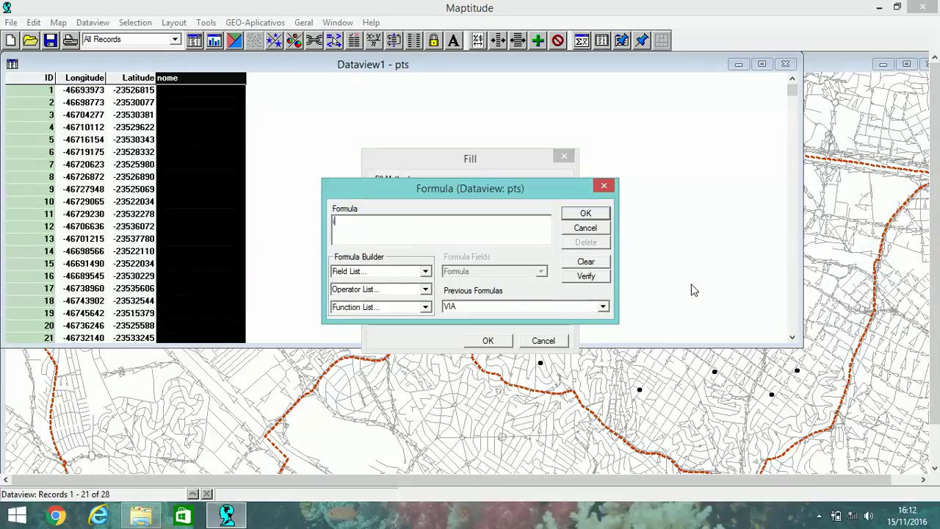
type("i2s(id")
left_click(584, 214)
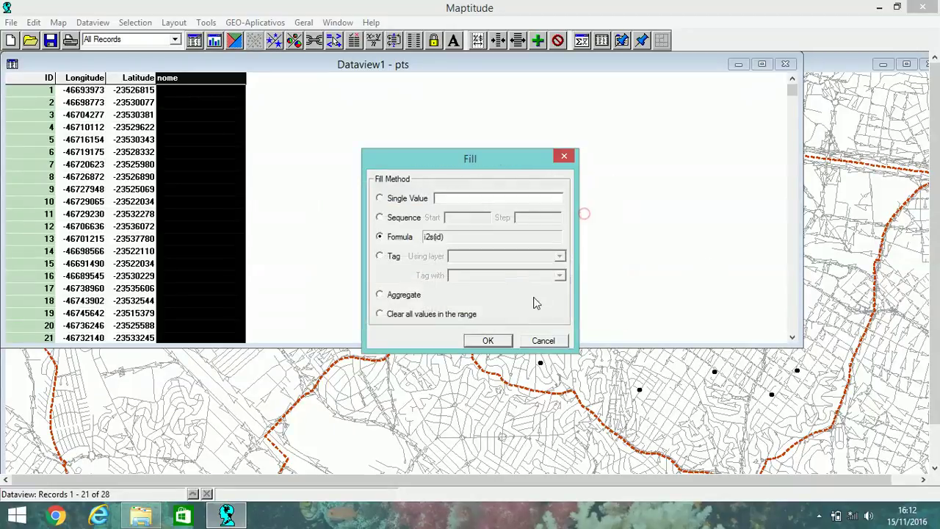
left_click(503, 337)
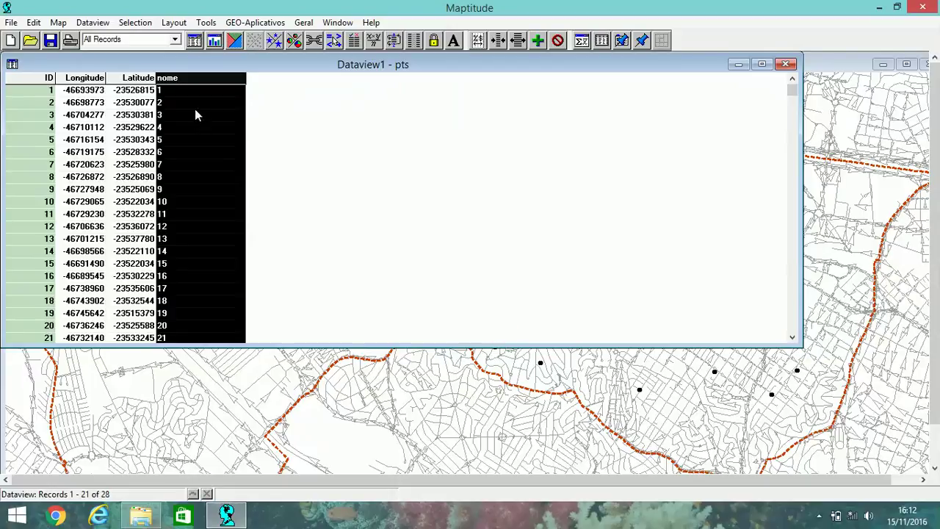
left_click(194, 177)
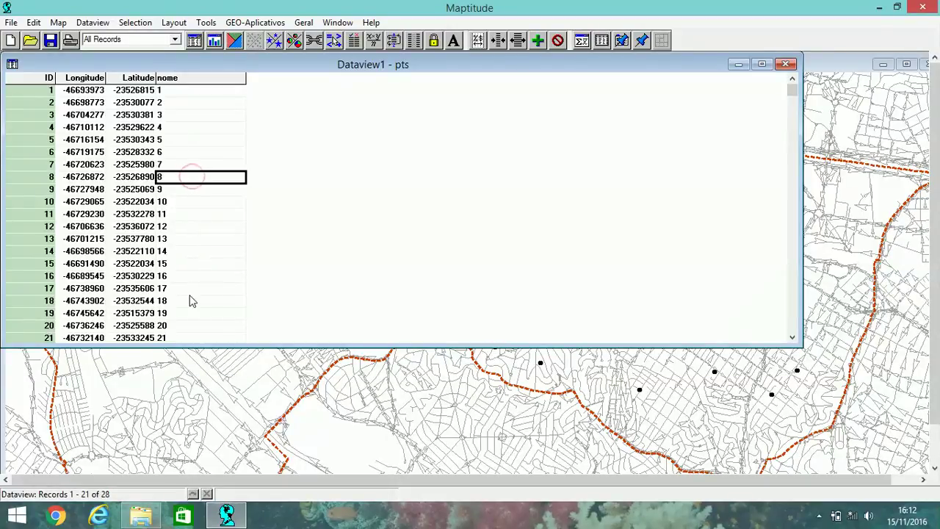
left_click(786, 64)
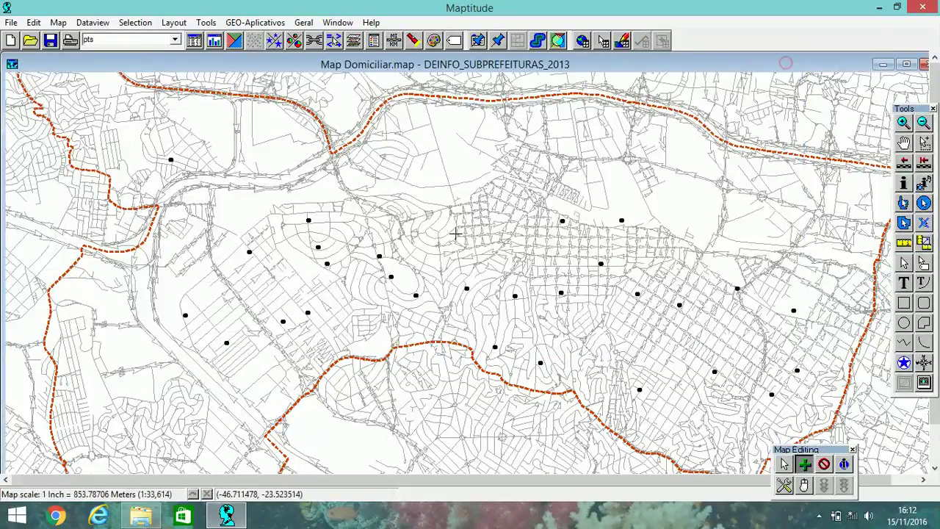
- Close the Map Editing toolbox and frame the whole set of points within the district boundary
scroll(456, 233, "down", 2)
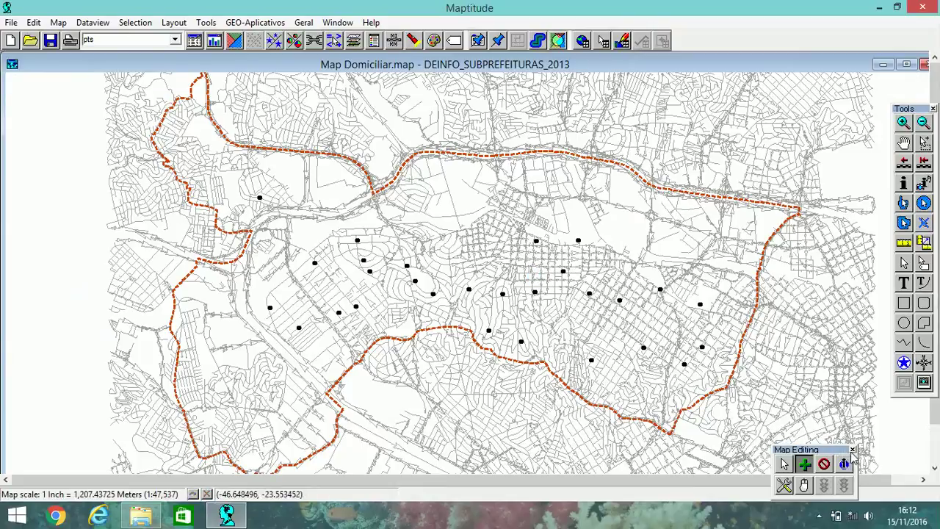
left_click(852, 450)
left_click(905, 143)
left_click_drag(728, 219, 694, 197)
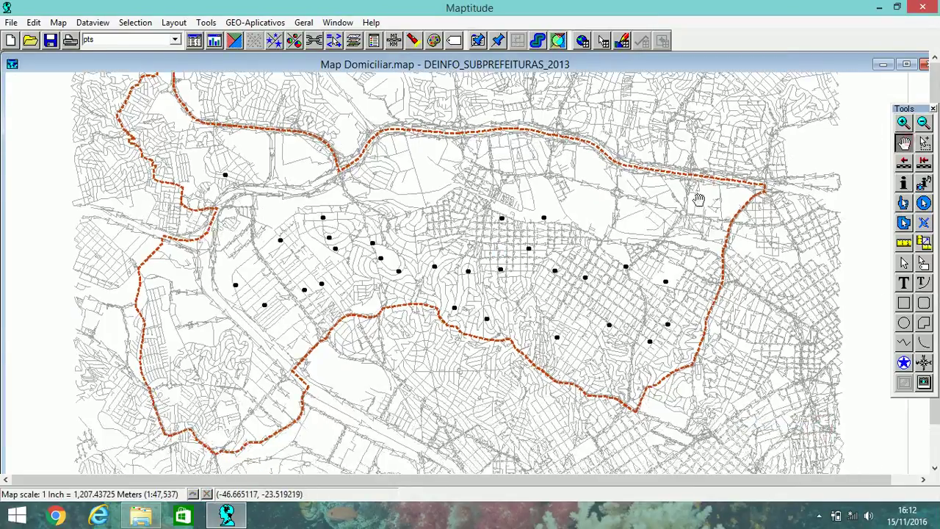
scroll(601, 222, "up", 1)
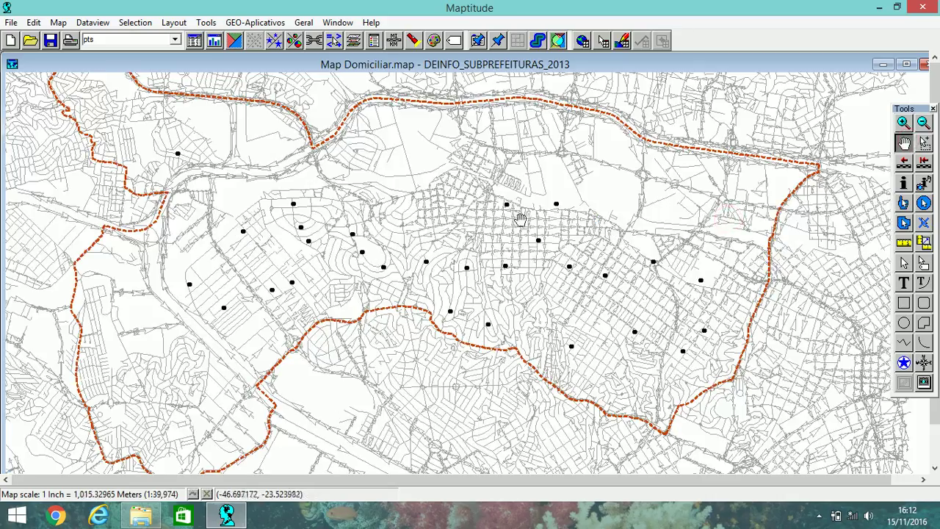
left_click_drag(467, 209, 493, 210)
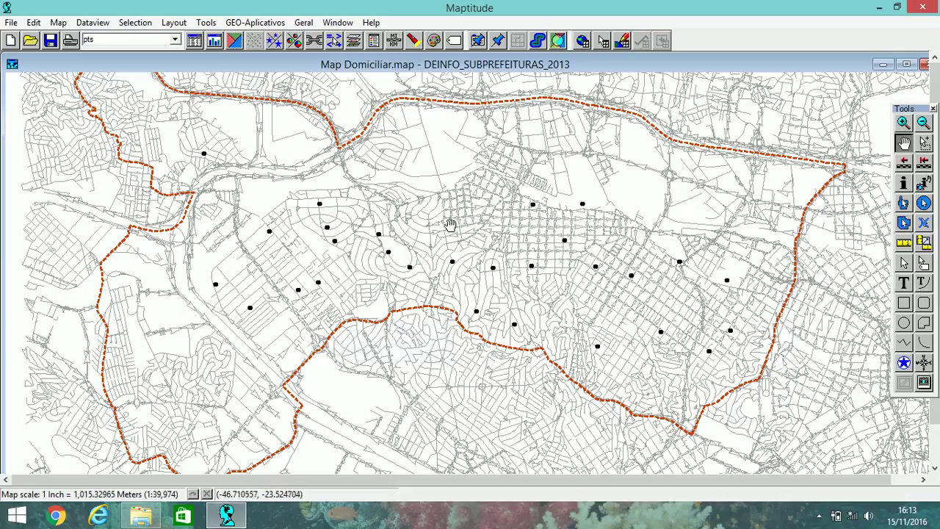
left_click_drag(446, 222, 469, 222)
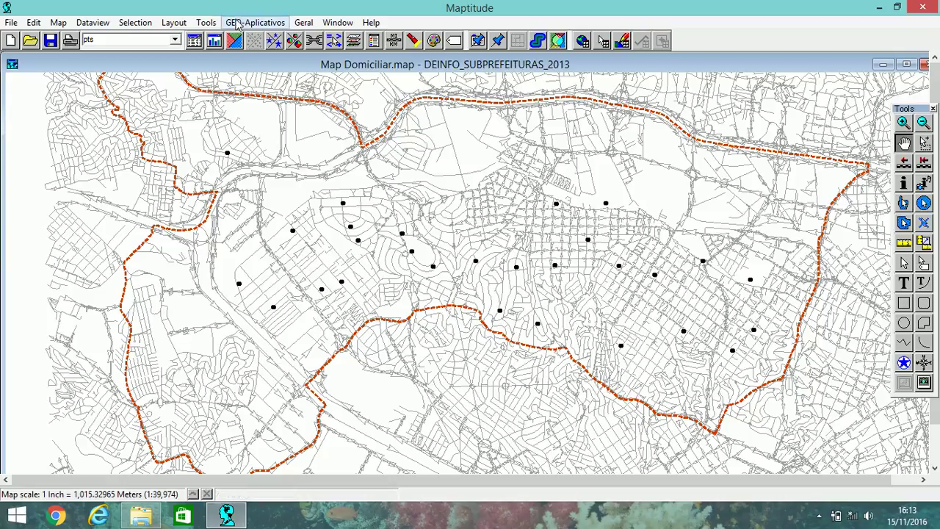
- Run 42-Gerar Círculos em pontos mapeados on the pts layer to insert the required radius fields, and close the GEO DIREÇÃO tools
left_click(237, 21)
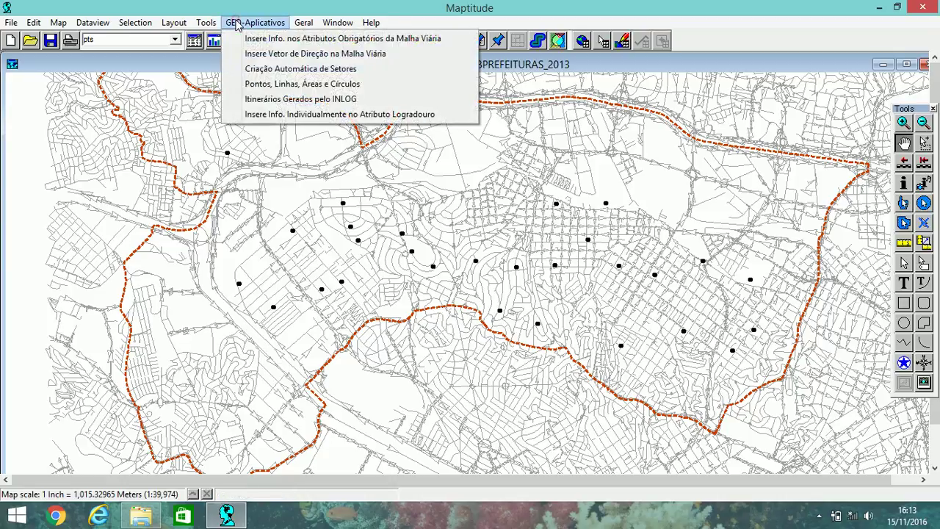
left_click(342, 85)
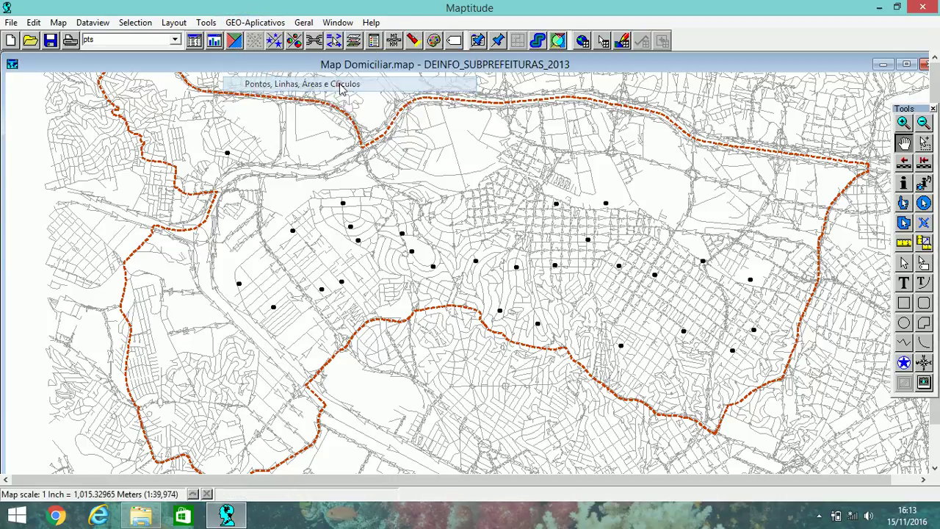
left_click(167, 98)
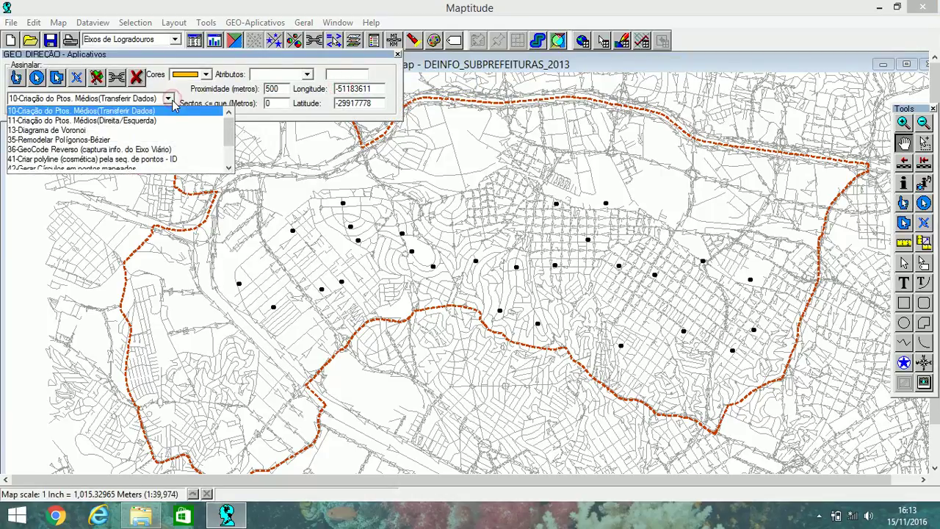
scroll(231, 143, "down", 2)
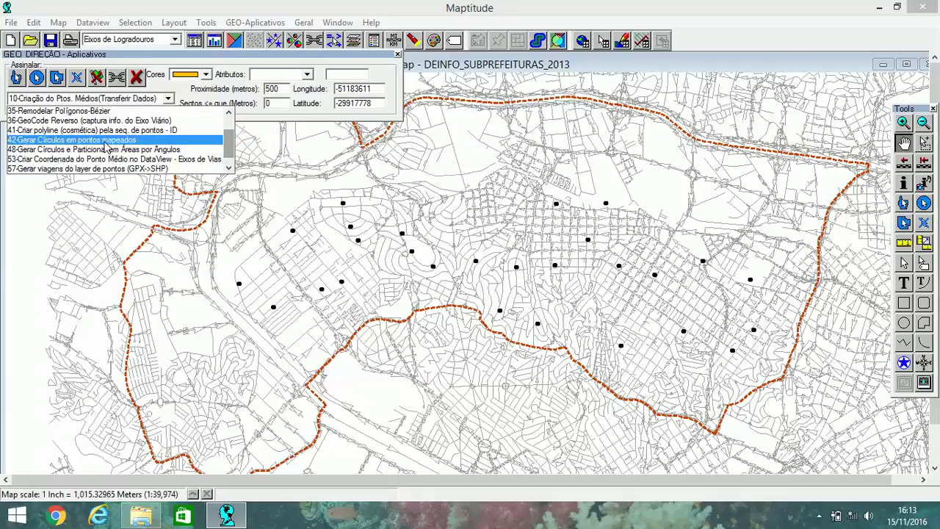
left_click(105, 141)
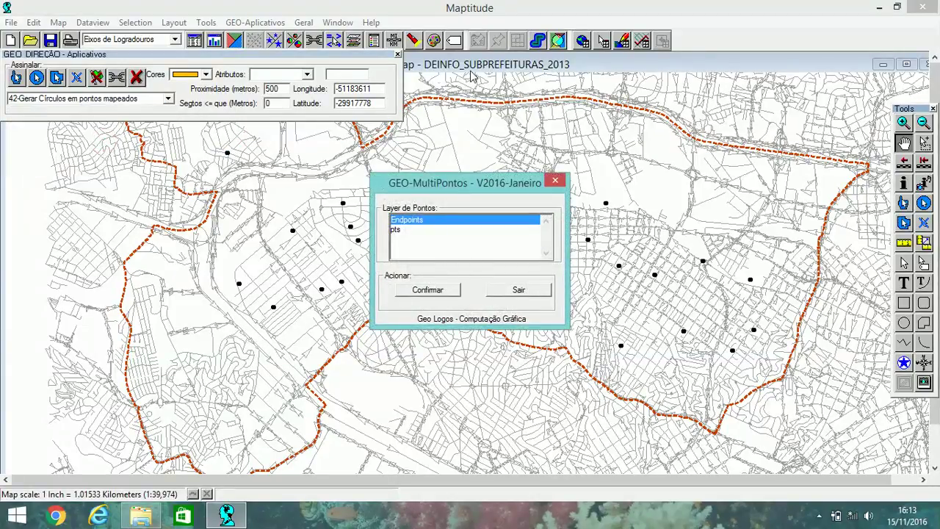
left_click(403, 230)
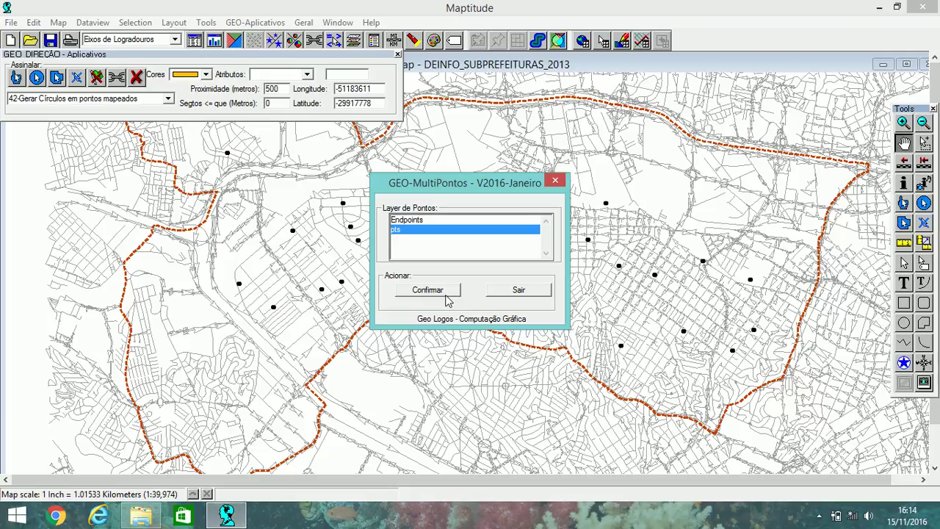
left_click(445, 298)
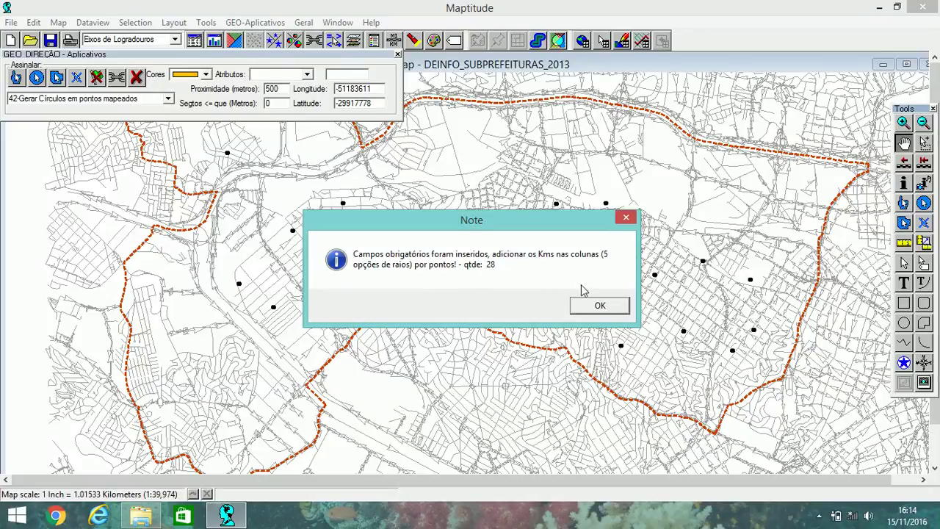
left_click(600, 307)
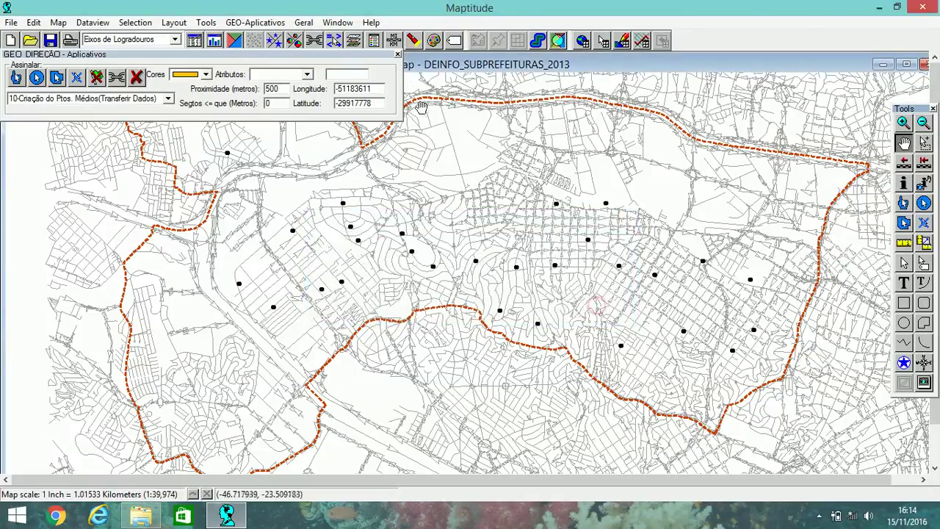
left_click(397, 55)
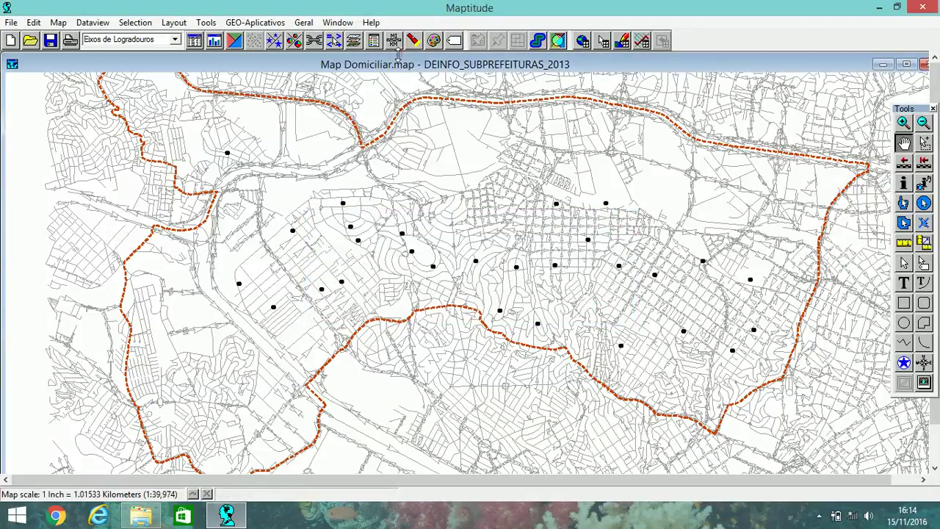
- Make pts the working layer, open its dataview and look through the columns nome and RAIO_KM_OPC1 to RAIO_KM_OPC5
left_click(175, 39)
left_click(135, 72)
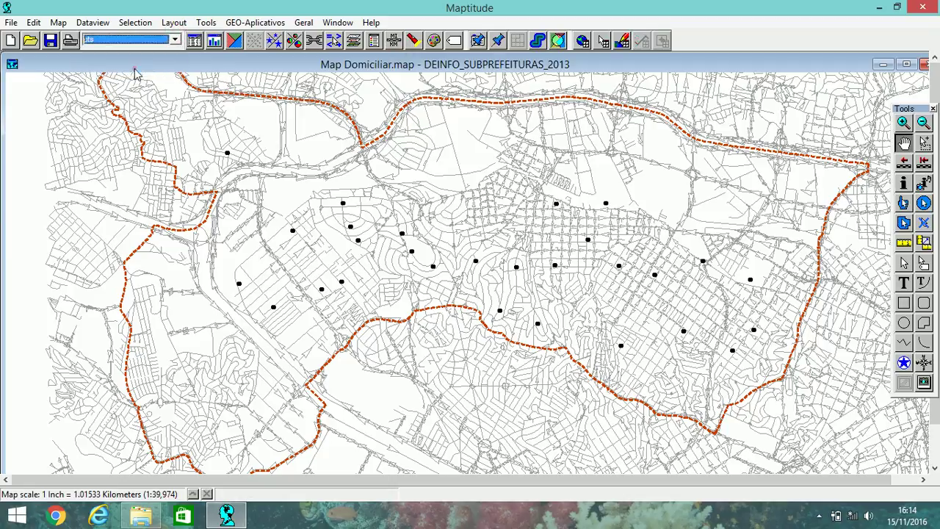
left_click(194, 40)
left_click(193, 79)
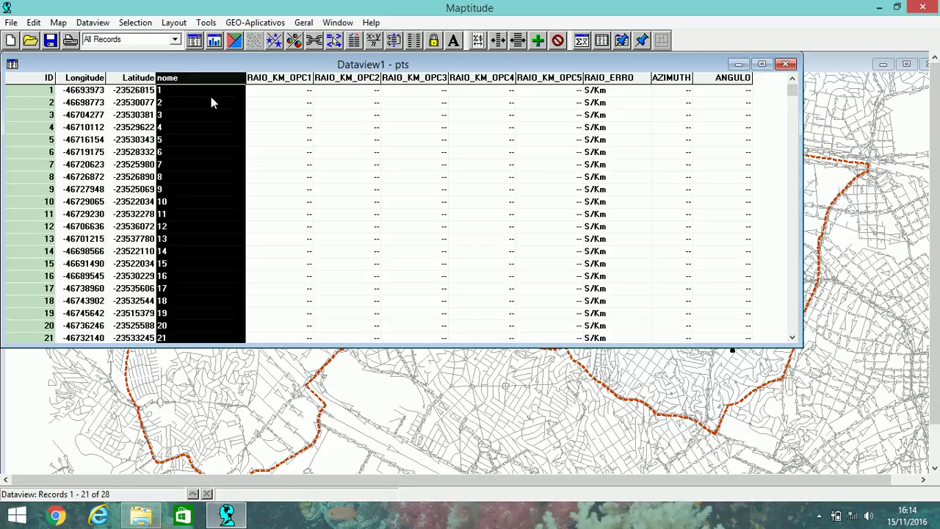
left_click(292, 80)
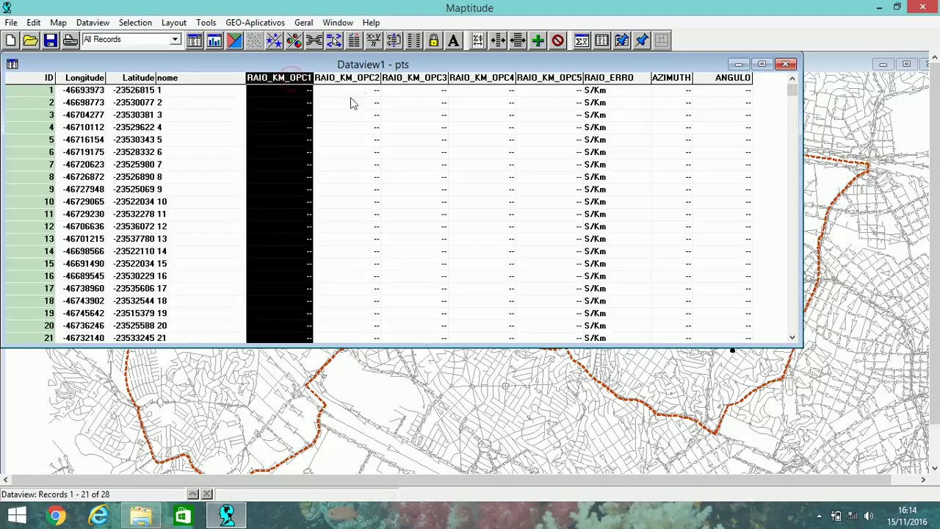
left_click(359, 78)
left_click(413, 79)
left_click(464, 79)
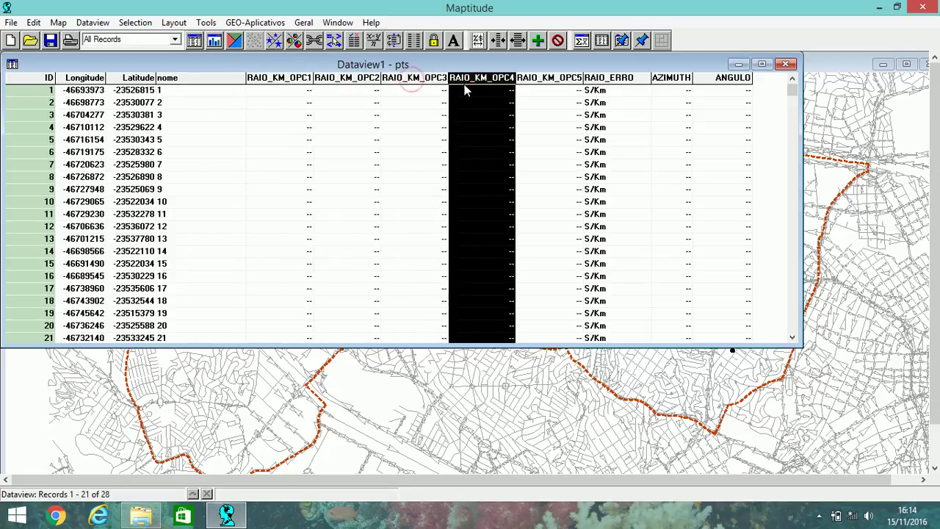
left_click(544, 80)
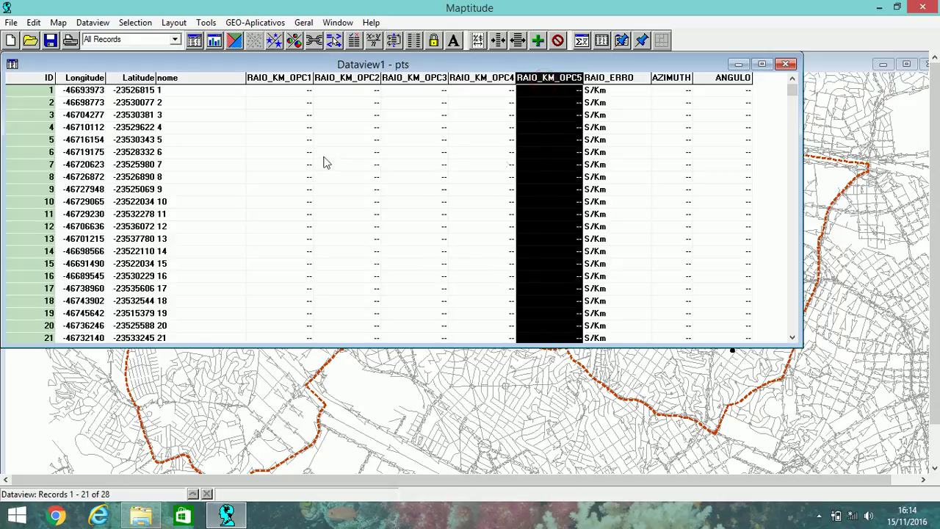
- Check the type, width and decimals of the RAIO_KM fields in the pts table structure without modifying it
left_click(287, 82)
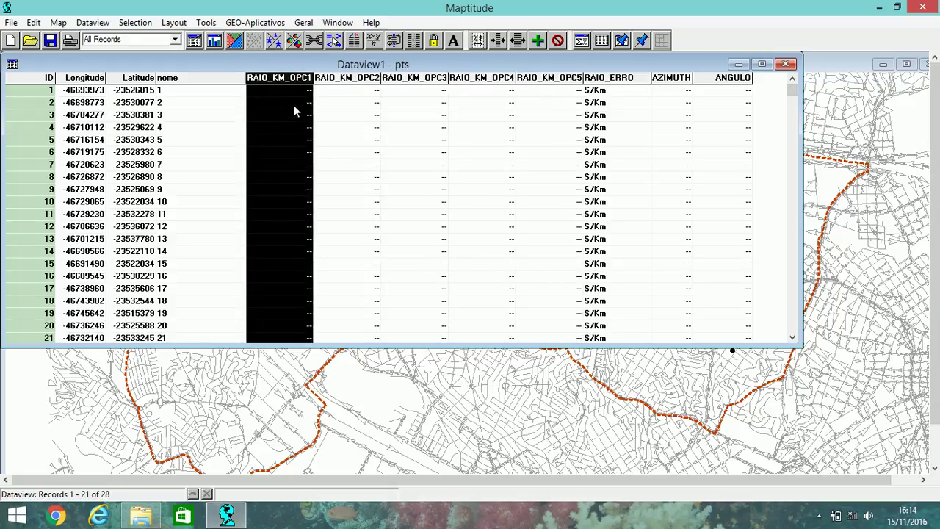
left_click(93, 22)
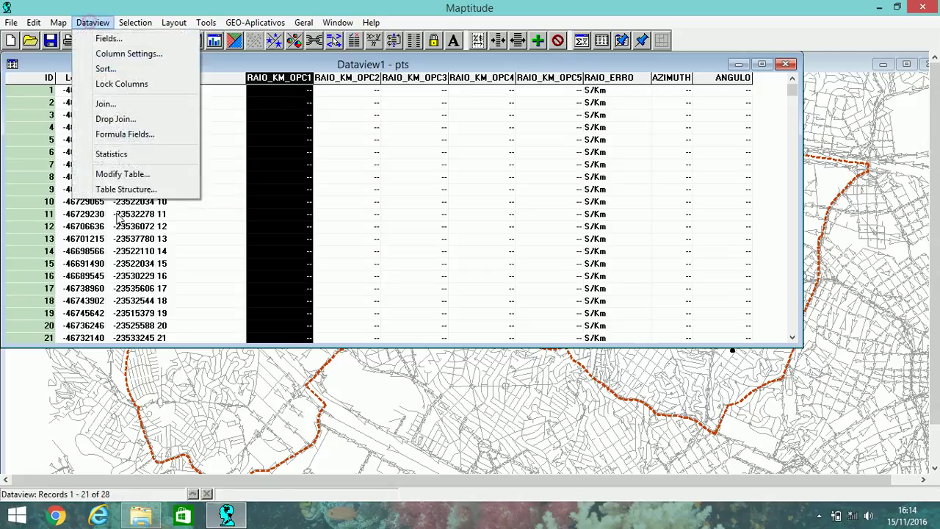
left_click(118, 174)
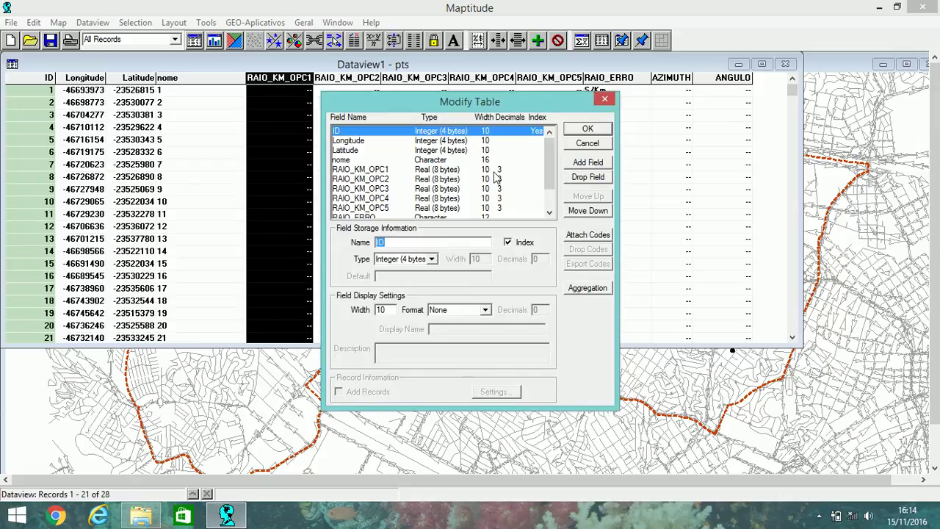
left_click(588, 144)
- Fill the RAIO_KM_OPC1 column with the single value 1 for all points and close the dataview
right_click(295, 82)
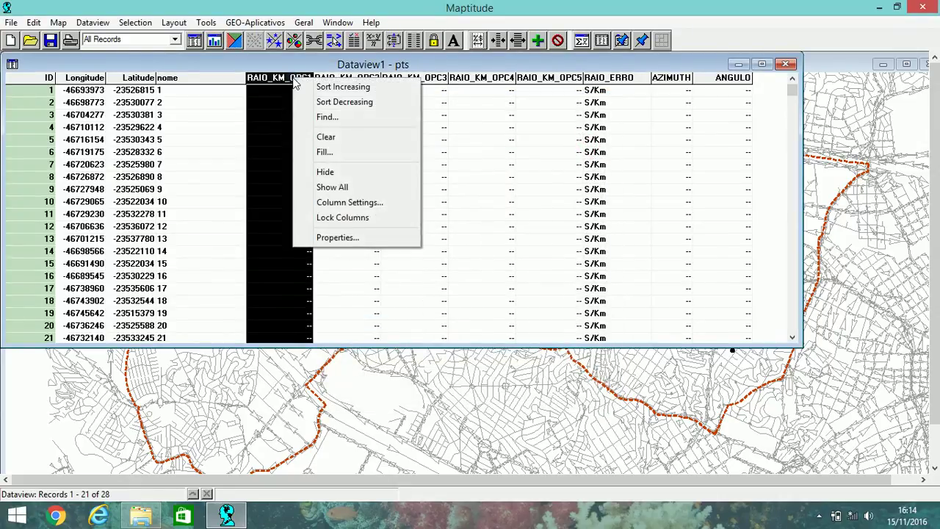
left_click(336, 153)
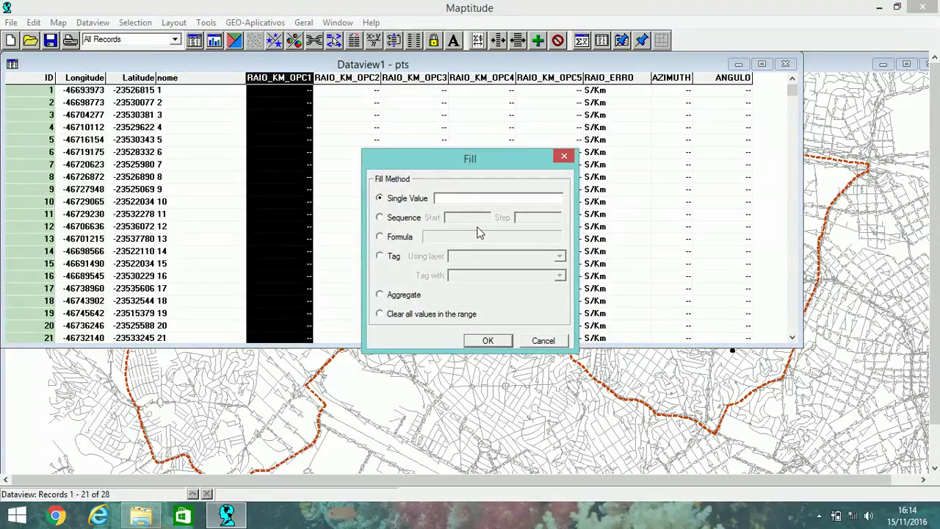
type("1")
left_click(488, 340)
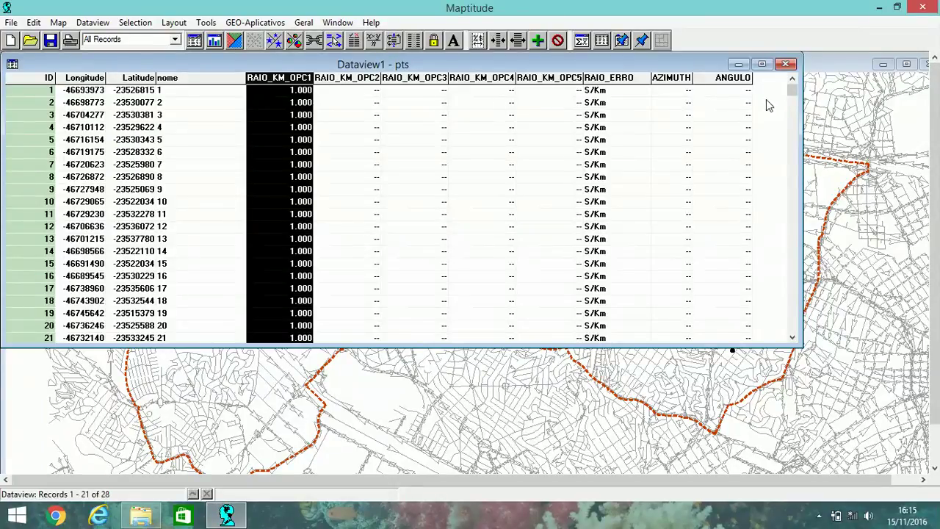
left_click(785, 64)
- Generate circles around the pts layer points with 42-Gerar Círculos em pontos mapeados and close the GEO DIREÇÃO tools
left_click(275, 24)
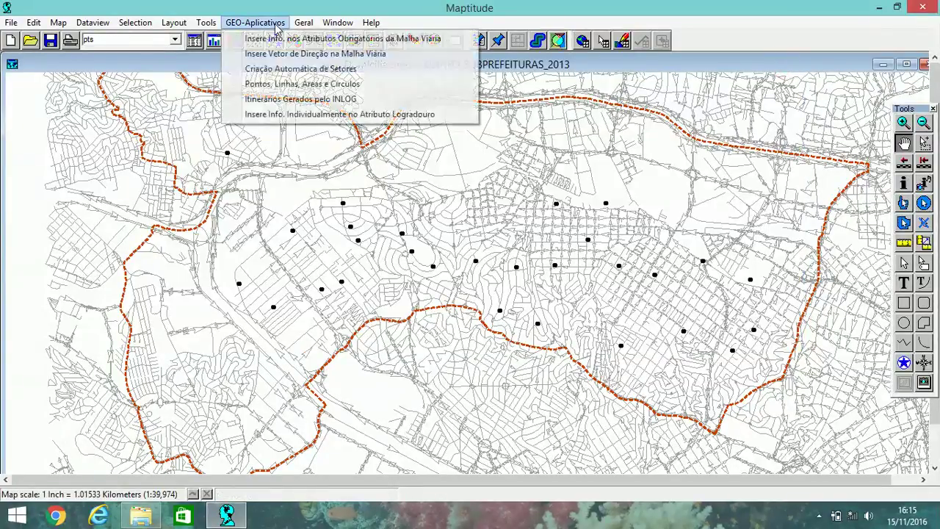
left_click(297, 86)
left_click(169, 98)
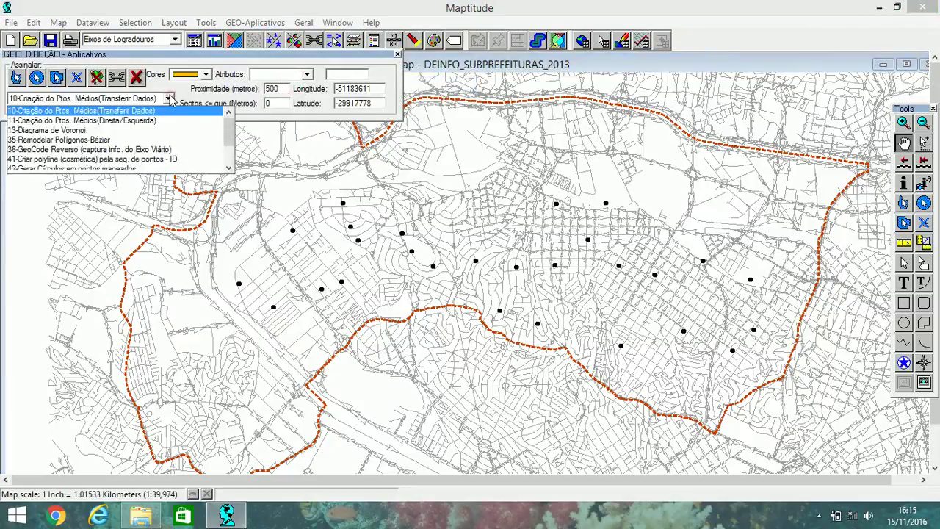
scroll(228, 147, "down", 1)
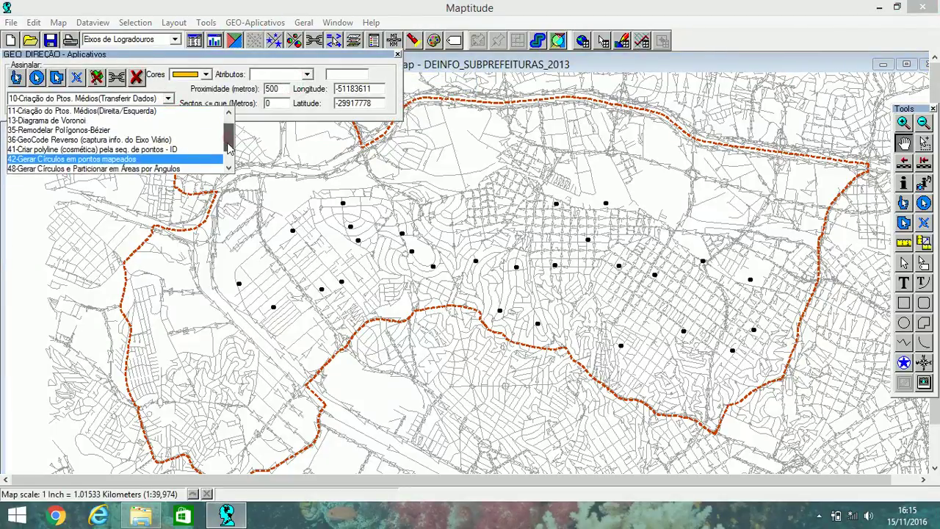
left_click(132, 159)
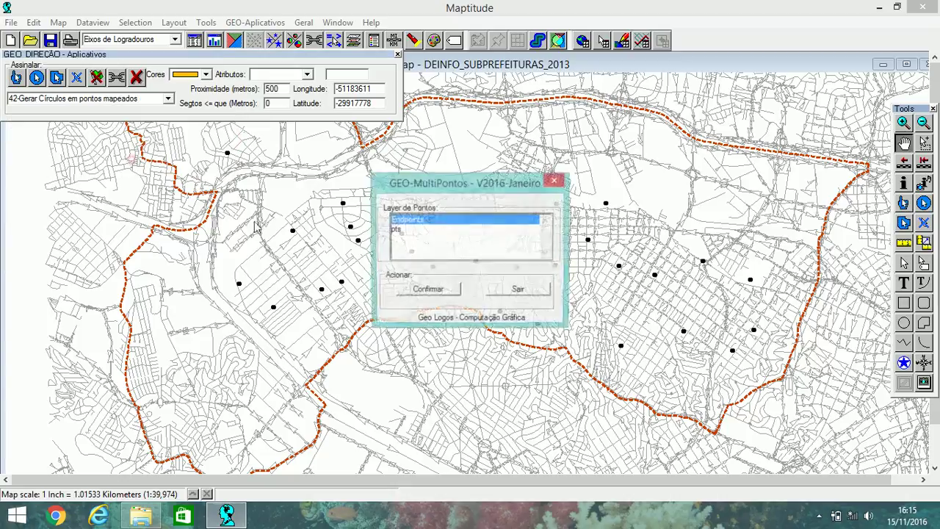
left_click(400, 229)
left_click(432, 291)
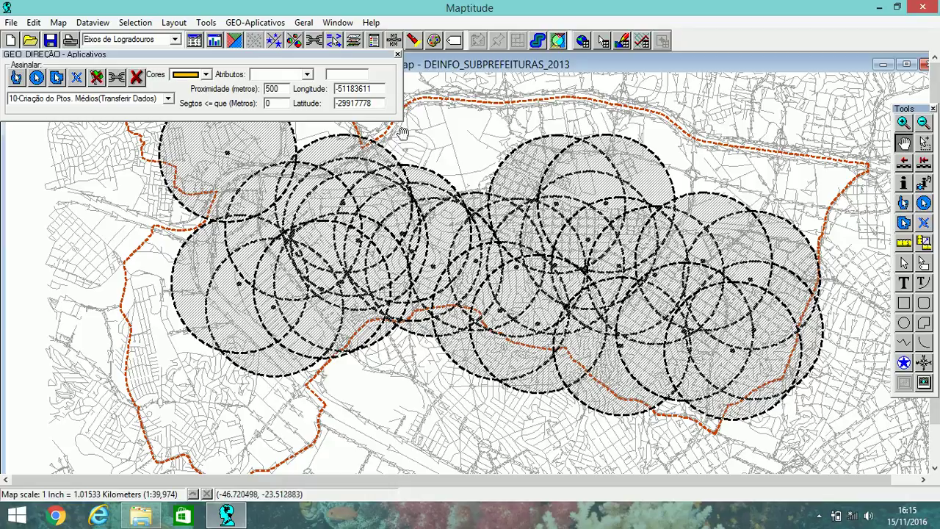
left_click(397, 54)
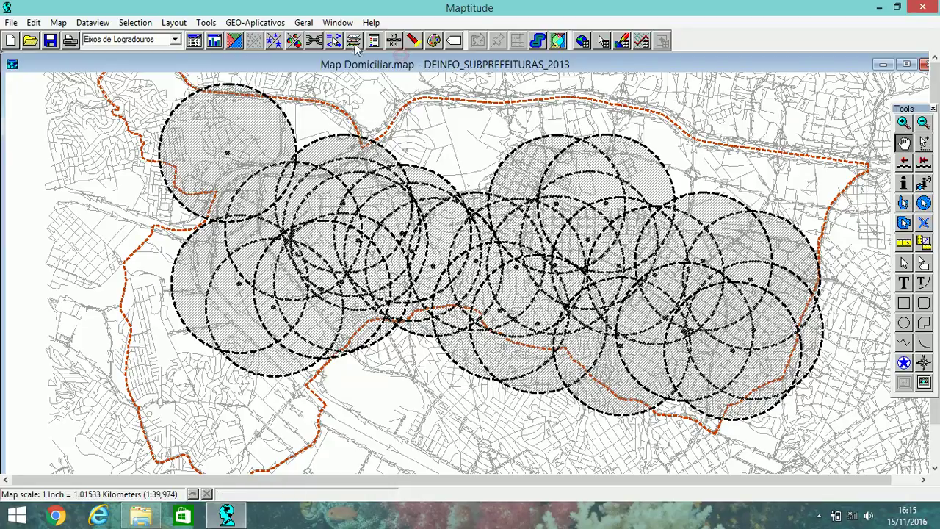
- Drop the circulos layer from the map and reopen the pts dataview
left_click(393, 40)
left_click(487, 251)
left_click(580, 257)
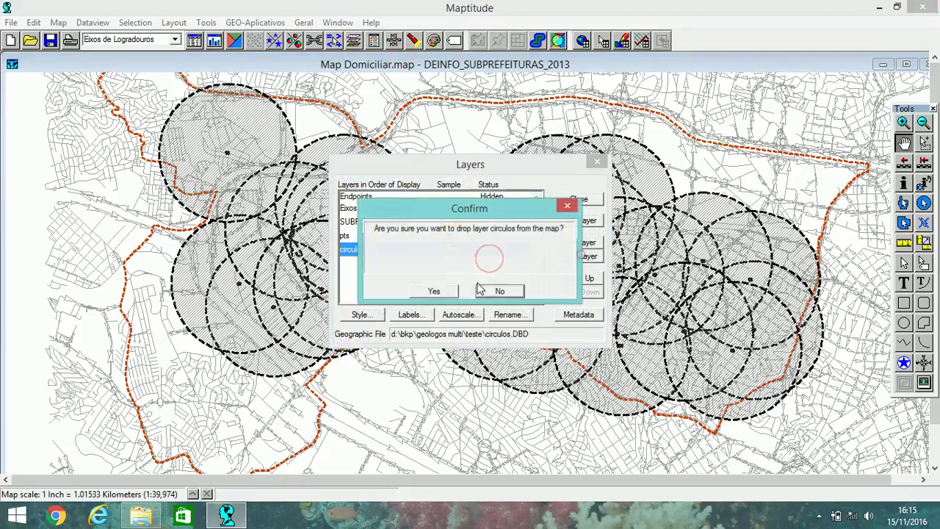
left_click(439, 292)
left_click(579, 200)
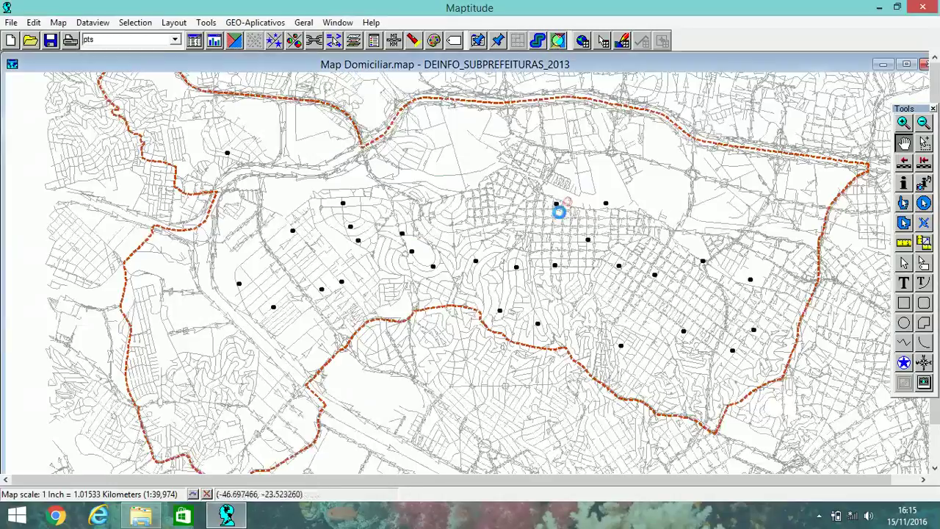
left_click(194, 40)
- Try to fill the RAIO_KM_OPC1 column with the single value 0,30 for all points
right_click(294, 80)
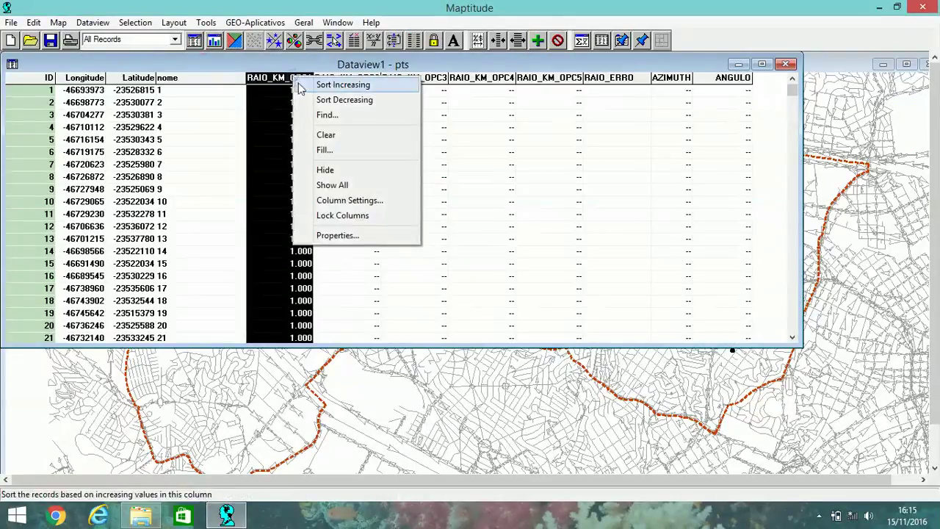
left_click(340, 149)
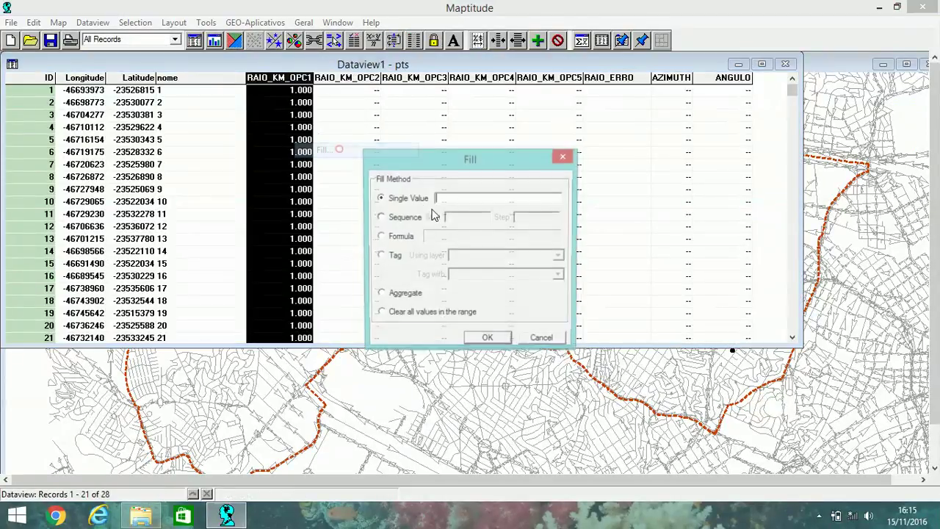
left_click(399, 238)
left_click(585, 229)
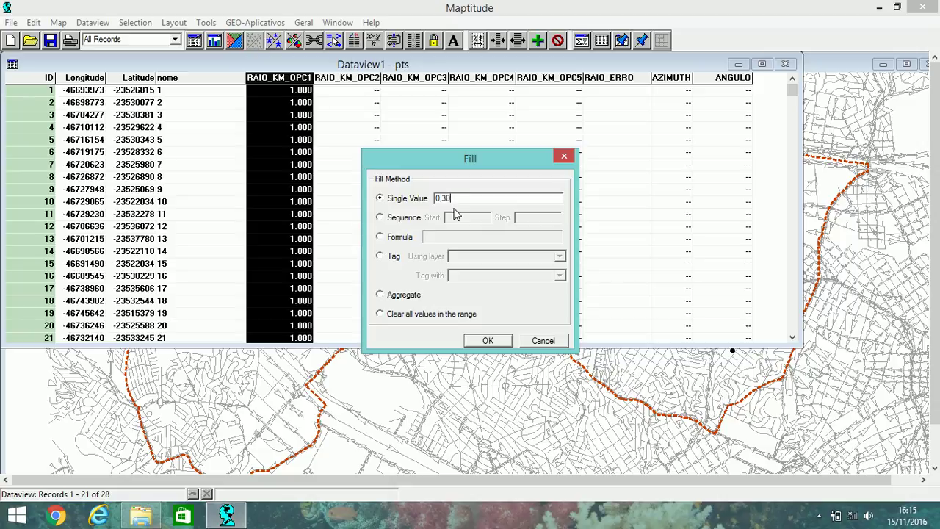
left_click(488, 340)
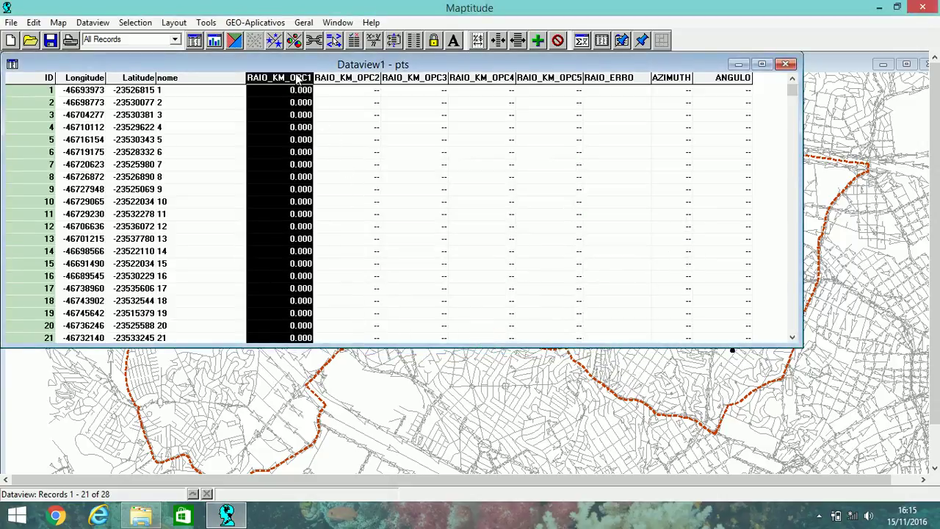
- Fill the RAIO_KM_OPC1 column with the single value 300 for all points
right_click(298, 78)
left_click(331, 146)
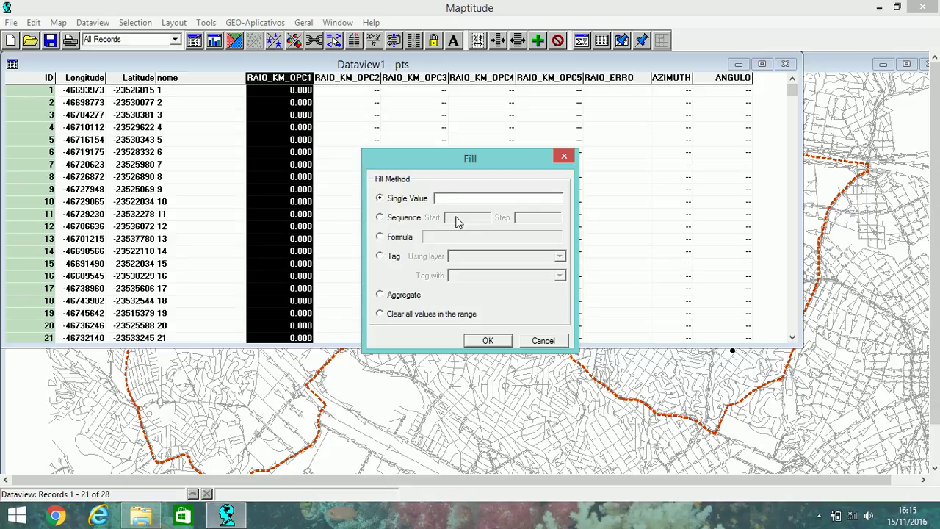
type("00")
left_click(501, 338)
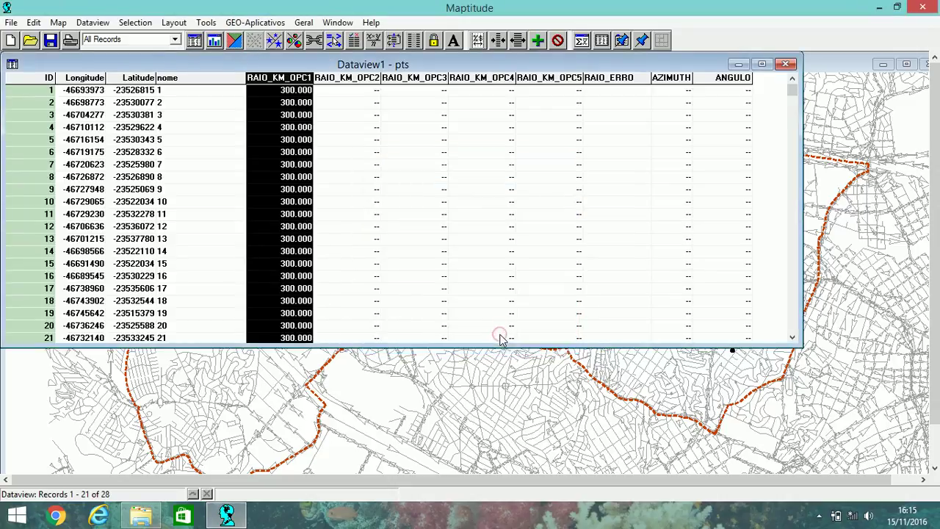
- Refill the RAIO_KM_OPC1 column with the single value 0.300, using a point as decimal separator
right_click(300, 83)
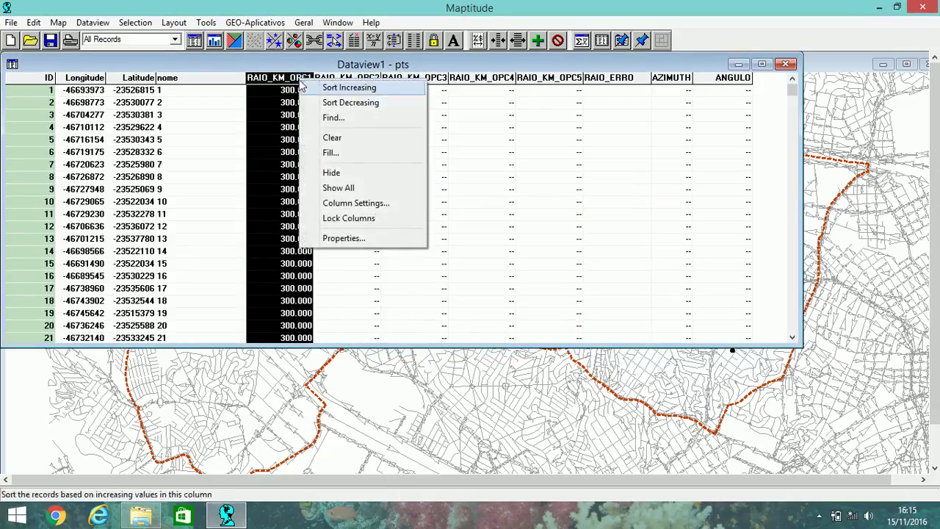
left_click(333, 154)
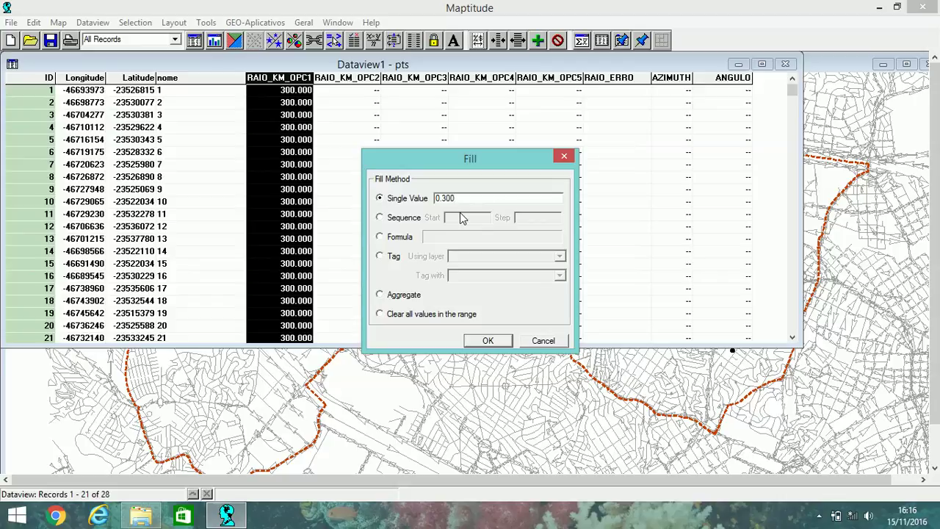
type("0.300")
left_click(503, 341)
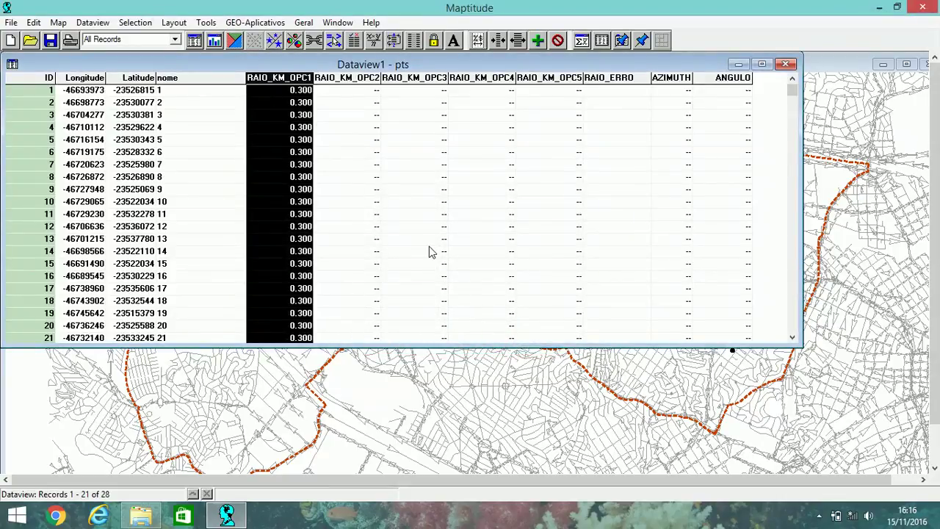
- Try another single-value fill on the RAIO_KM_OPC1 column of the pts dataview
right_click(300, 81)
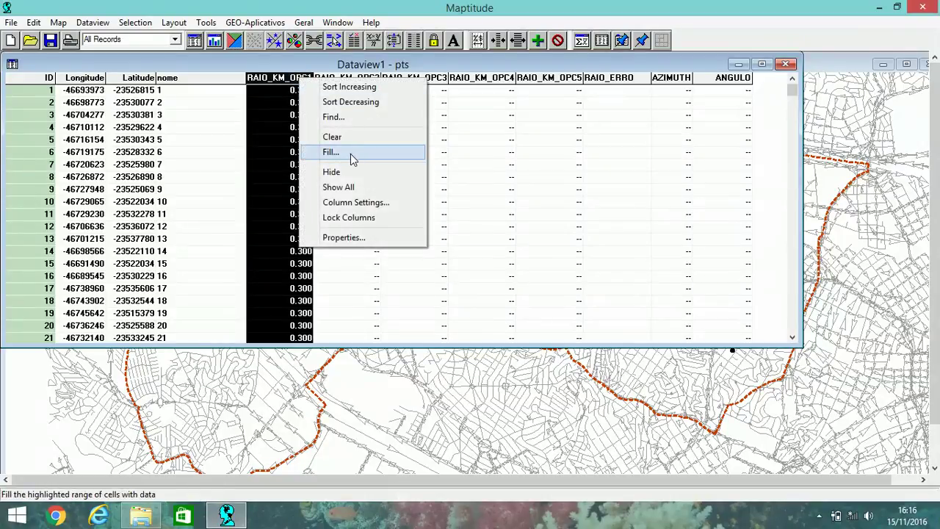
left_click(354, 158)
type("0")
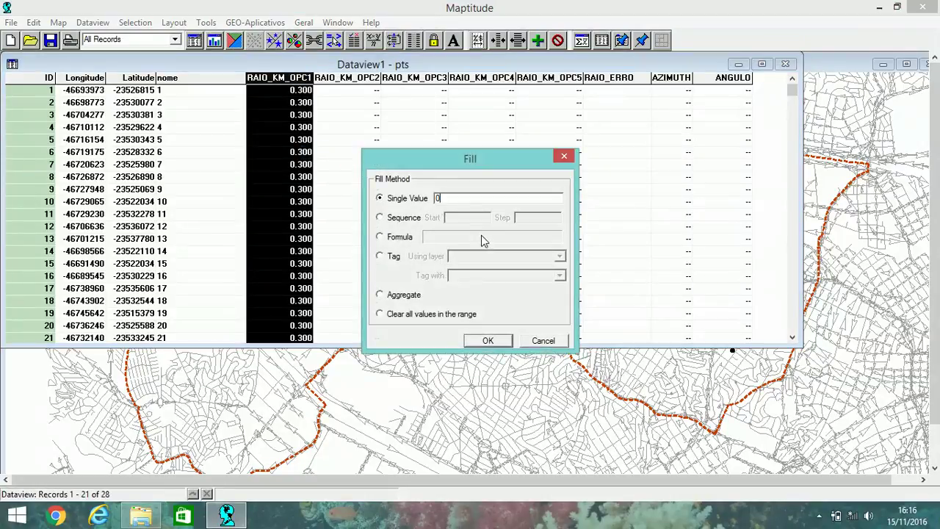
type(".300")
left_click(488, 340)
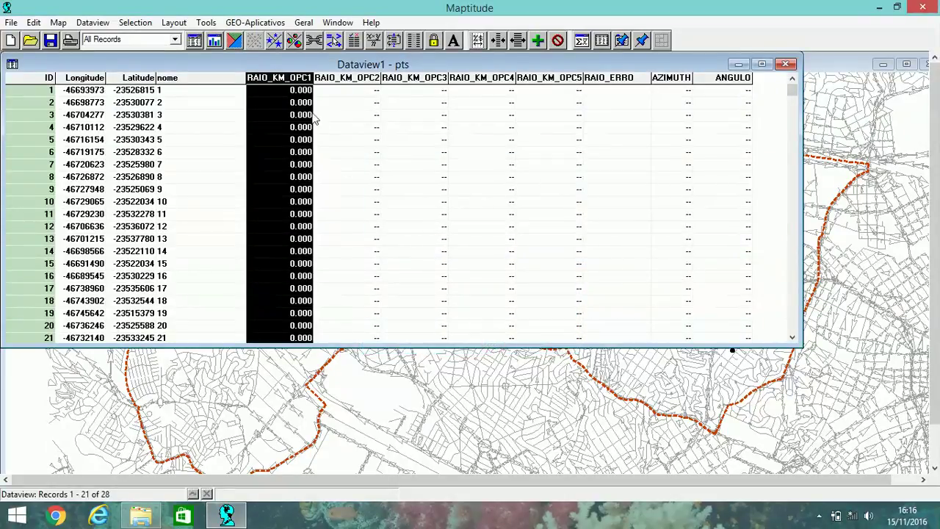
- Fill the RAIO_KM_OPC1 column with the single value 0.300 for all points and close the dataview
right_click(292, 86)
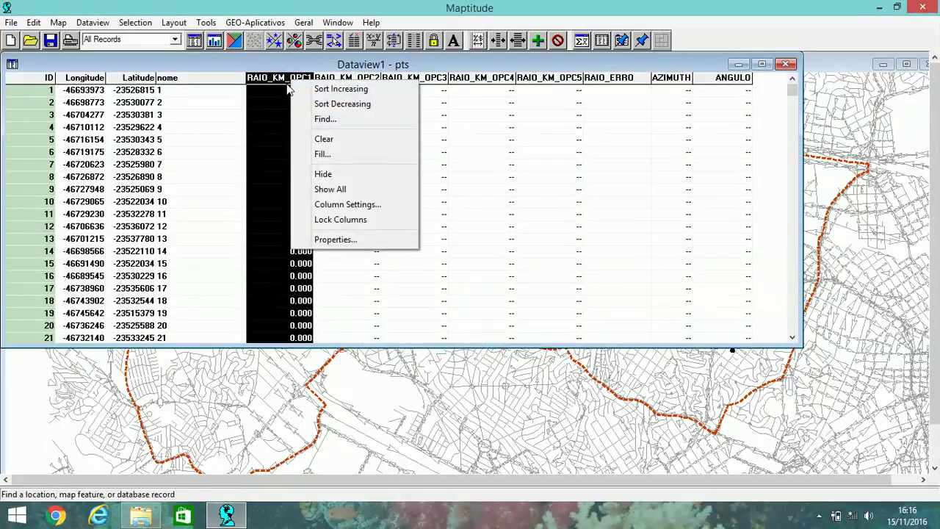
left_click(306, 120)
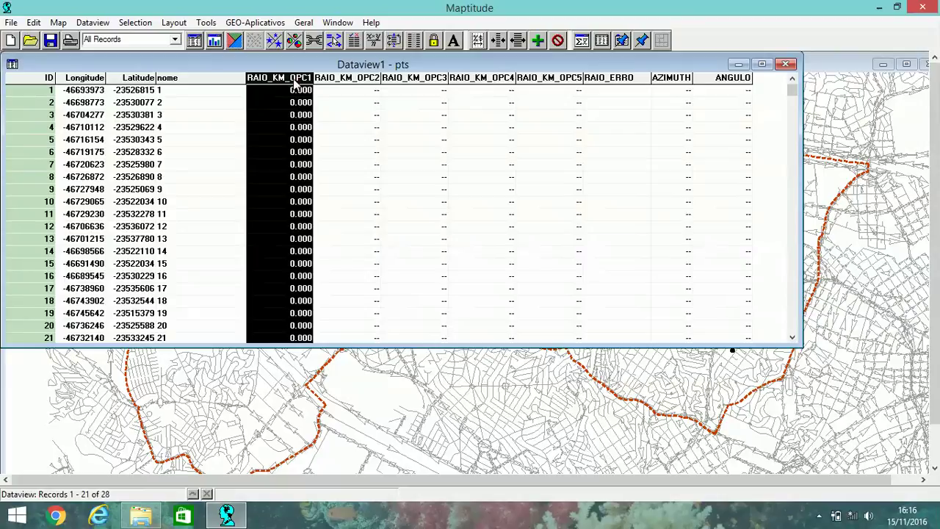
right_click(296, 85)
left_click(340, 152)
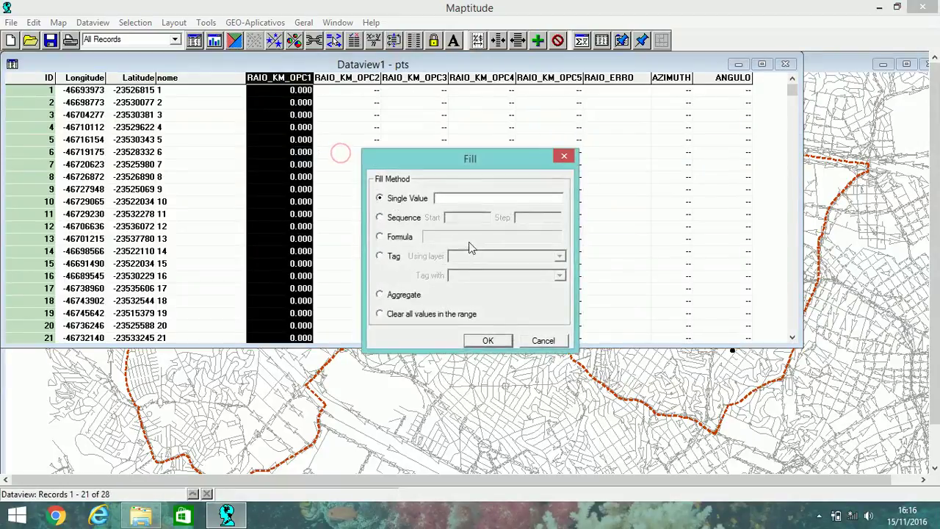
type("0.300")
left_click(495, 345)
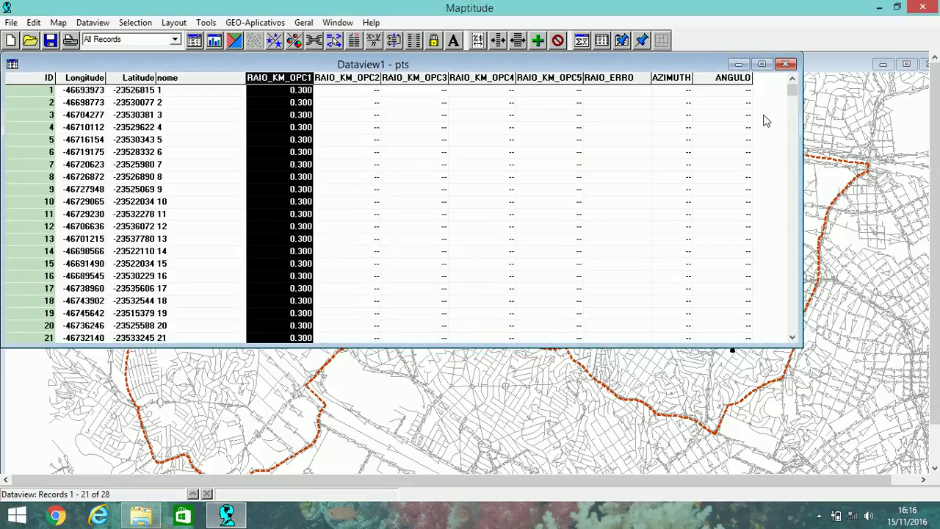
left_click(785, 64)
- Run 42-Gerar Círculos em pontos mapeados on the pts layer to draw the 0.300 km circles, and close the GEO DIREÇÃO tools
left_click(255, 23)
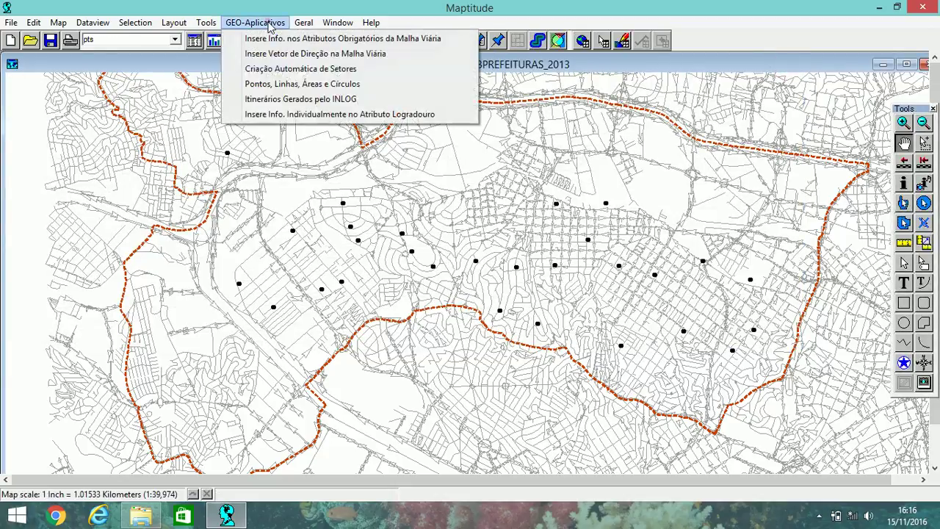
left_click(258, 80)
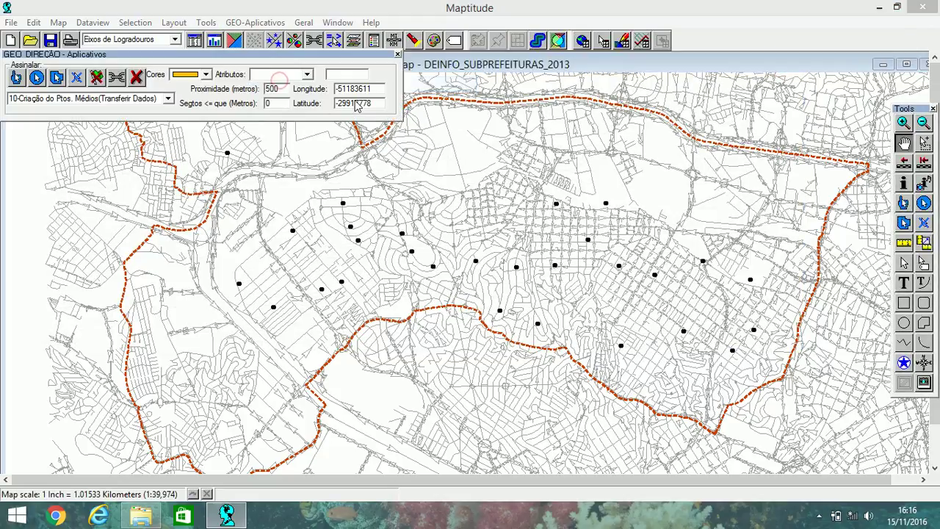
left_click(168, 97)
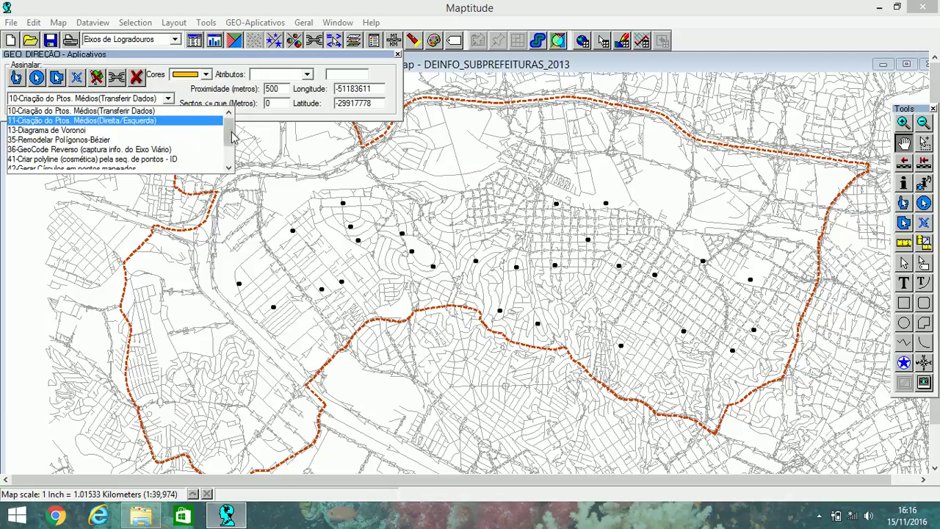
scroll(230, 133, "down", 1)
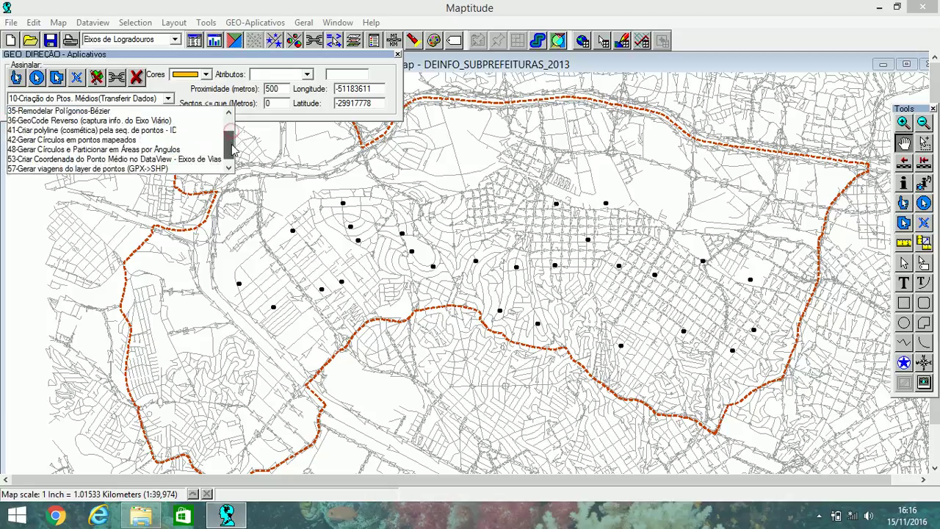
left_click(94, 143)
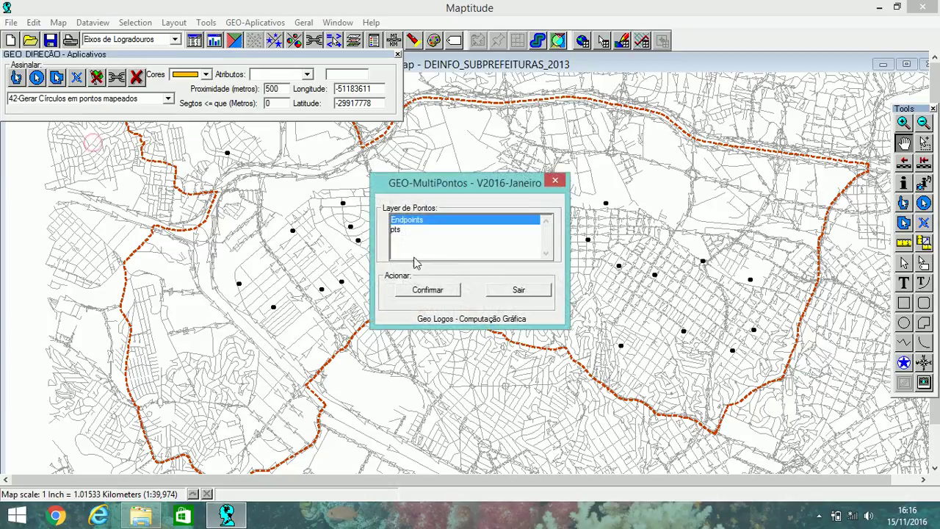
left_click(395, 229)
left_click(438, 291)
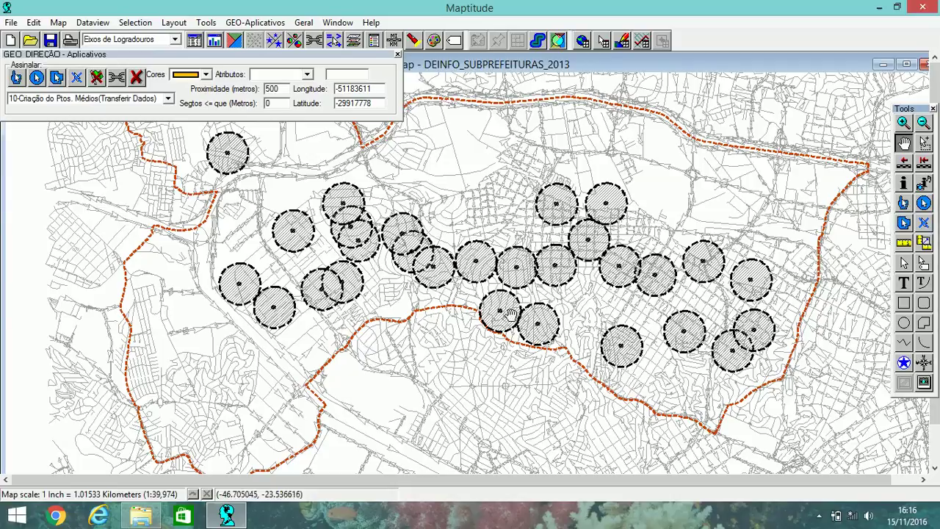
scroll(514, 314, "up", 3)
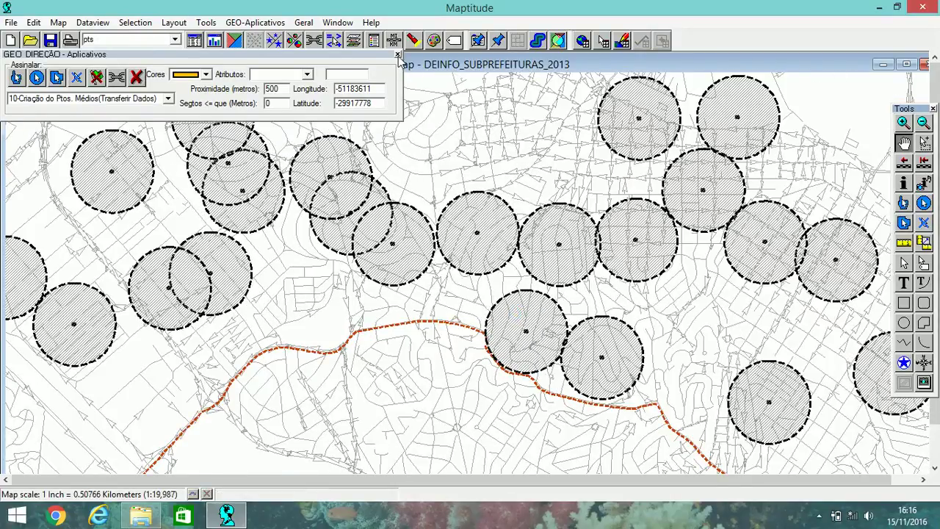
left_click(397, 55)
- Make circulos the working layer through the layer list and inspect the circles around the points on the map
left_click(353, 42)
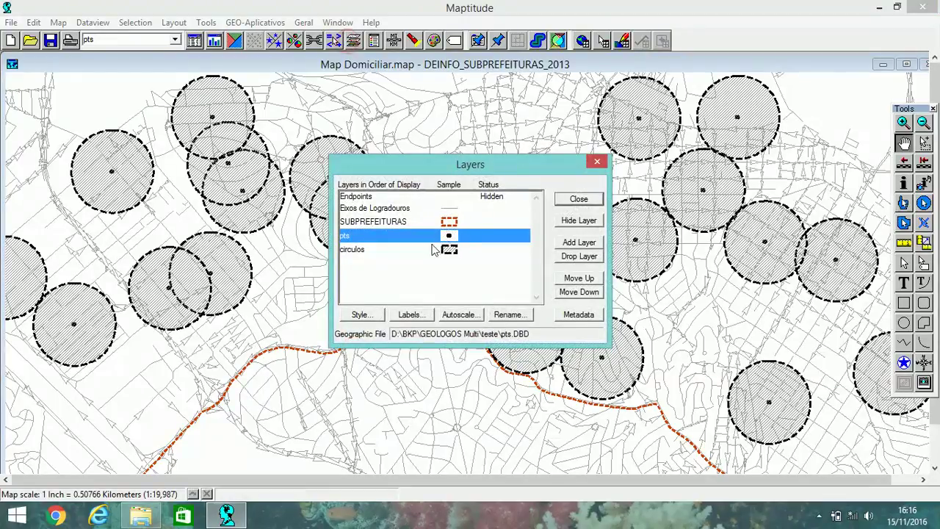
left_click(397, 252)
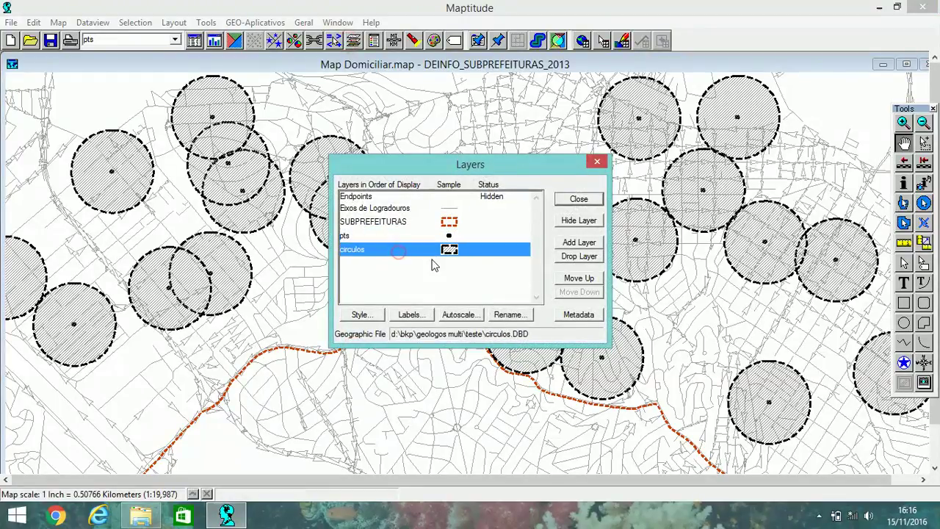
left_click(594, 204)
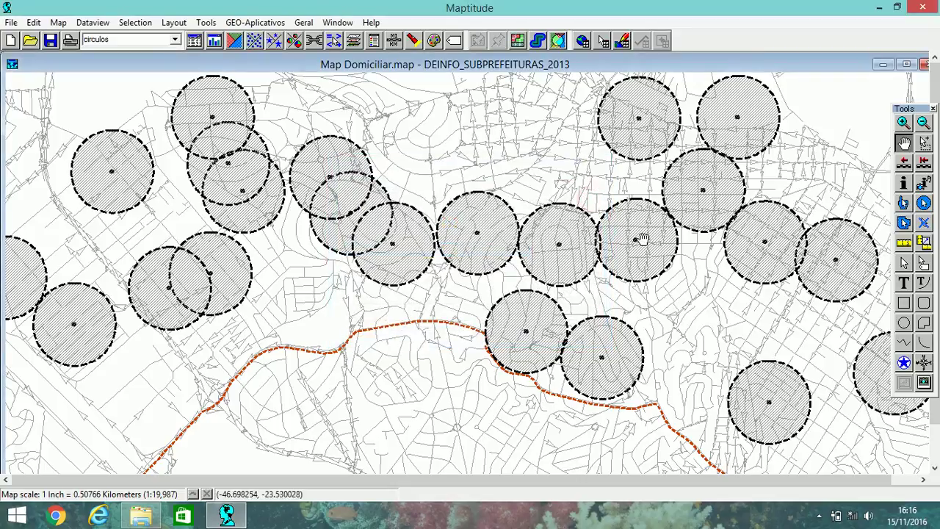
left_click_drag(640, 242, 567, 240)
scroll(615, 275, "up", 1)
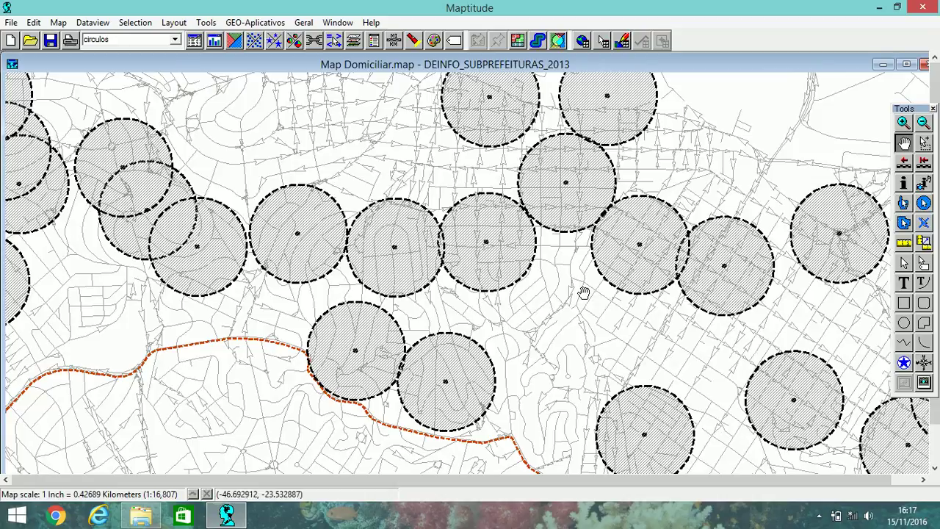
- Examine the 0.300 km circles across the whole map and view their records in the circulos dataview
left_click_drag(329, 239, 436, 240)
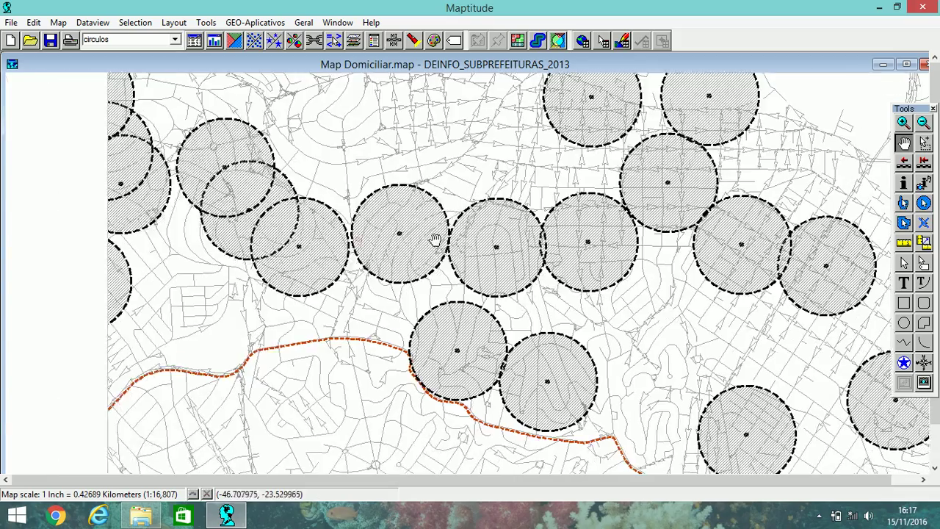
left_click_drag(465, 285, 352, 245)
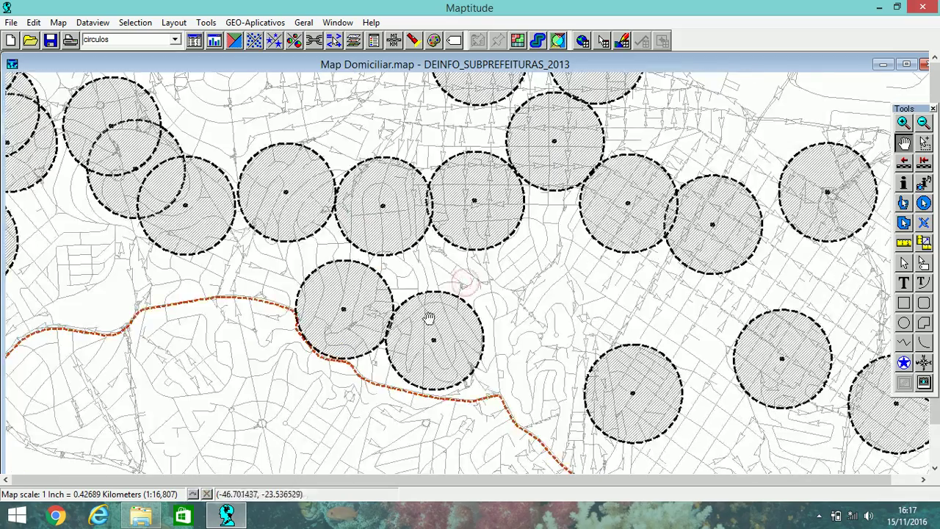
scroll(429, 318, "up", 2)
scroll(392, 322, "down", 4)
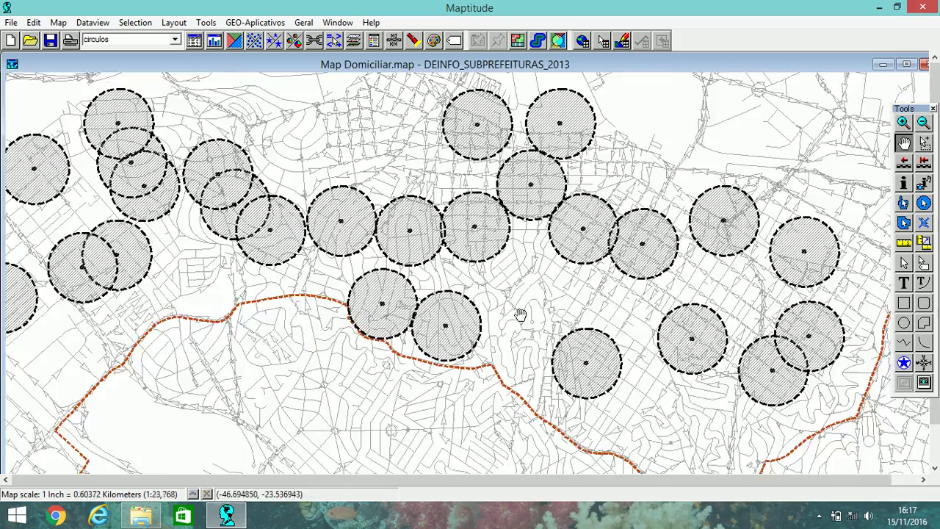
scroll(504, 326, "up", 2)
left_click_drag(588, 298, 558, 266)
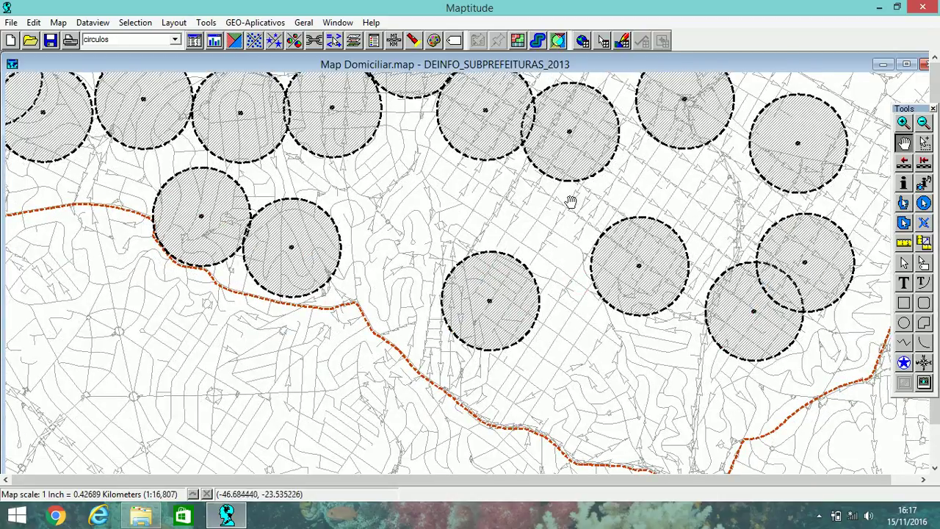
left_click_drag(570, 202, 430, 224)
scroll(594, 285, "up", 1)
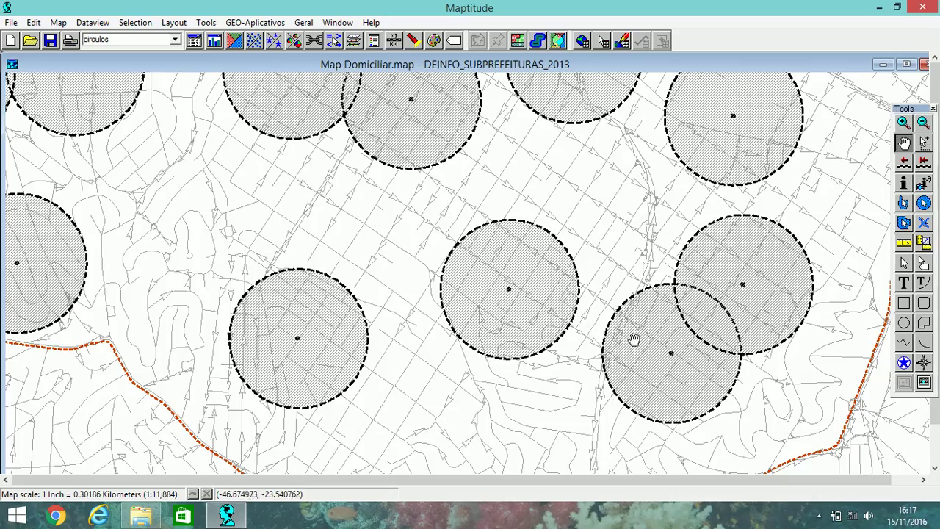
scroll(634, 337, "down", 1)
left_click_drag(545, 267, 596, 291)
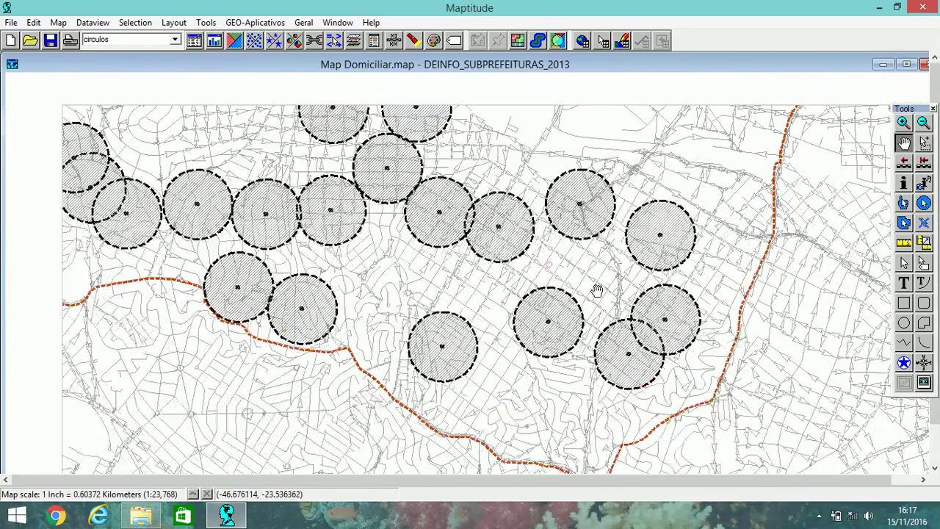
scroll(495, 271, "down", 1)
left_click_drag(393, 254, 476, 277)
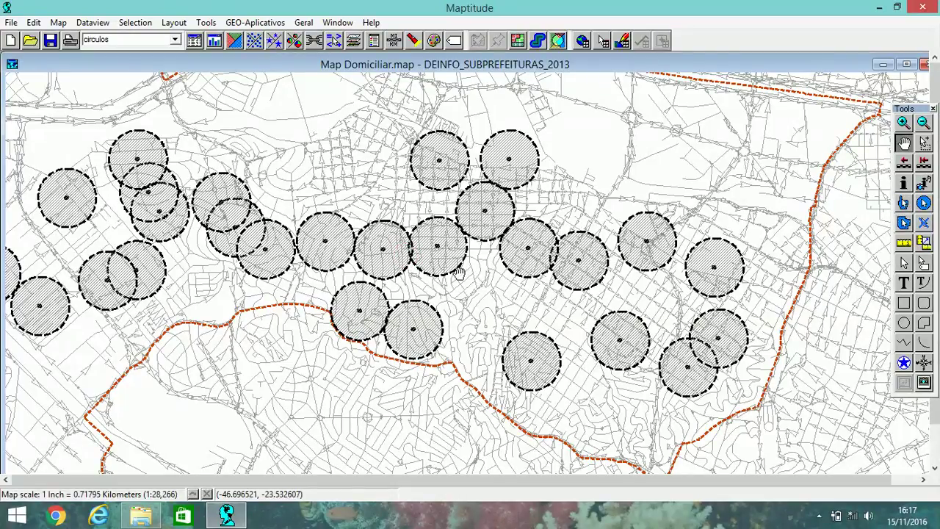
scroll(423, 276, "down", 1)
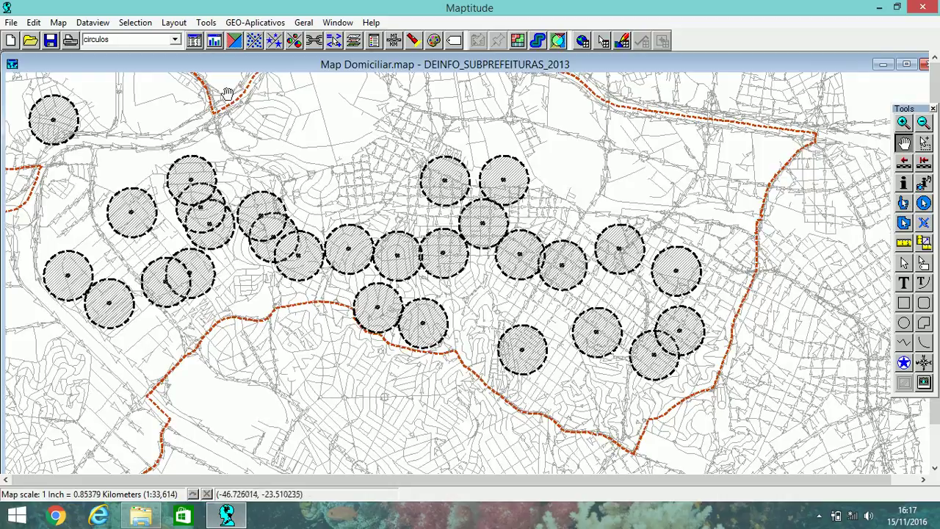
left_click(195, 42)
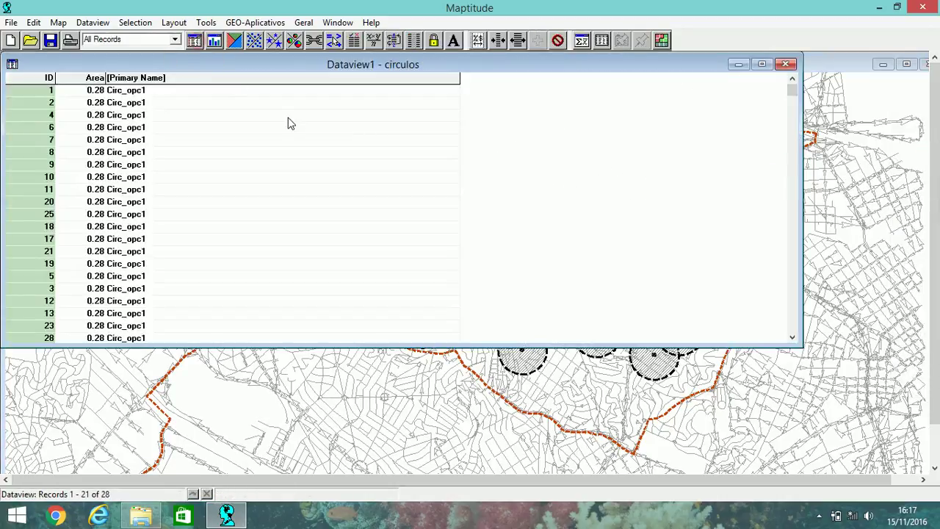
left_click(787, 64)
- Make pts the working layer, open its dataview and fill the RAIO_KM_OPC1 column with the single value 0.100
left_click(175, 39)
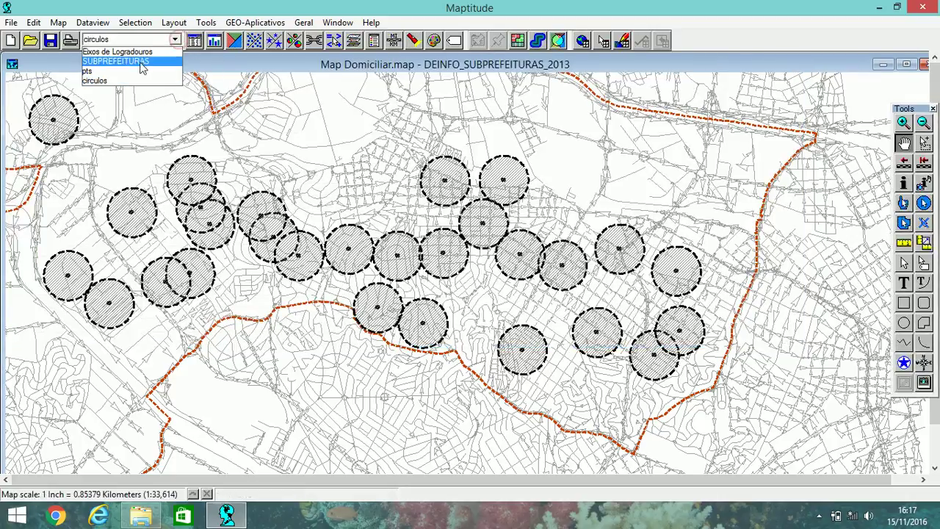
left_click(138, 71)
left_click(195, 40)
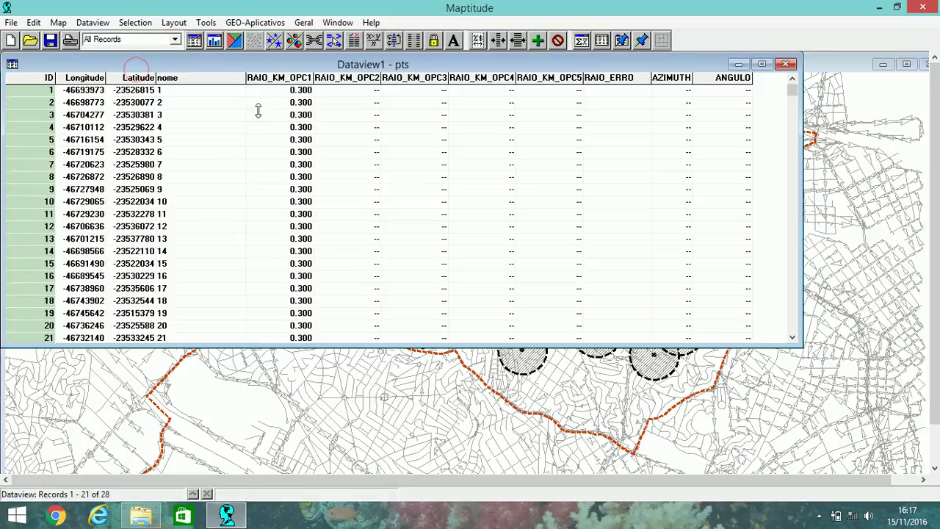
right_click(295, 86)
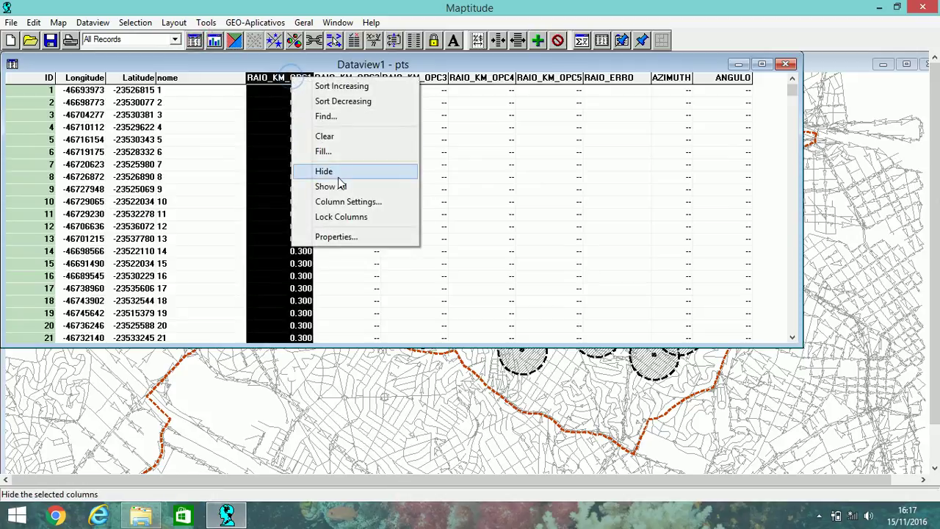
left_click(330, 151)
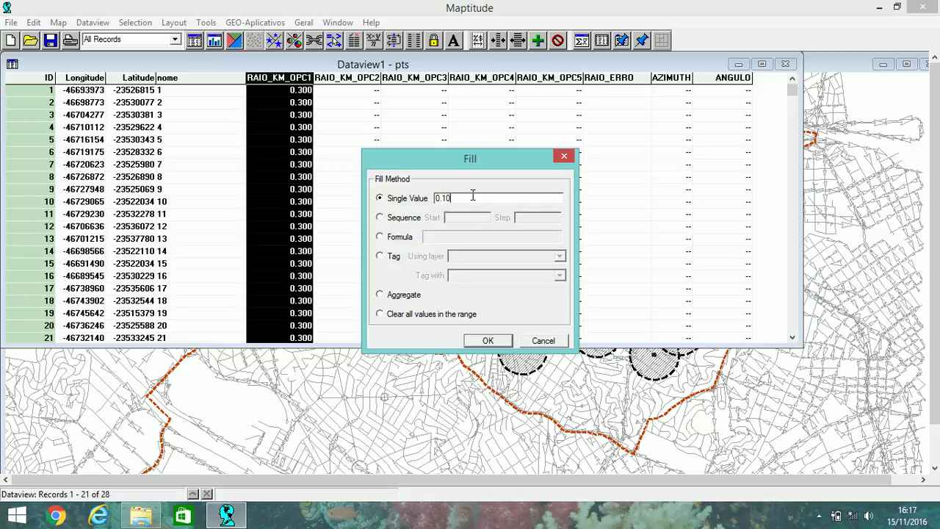
left_click(488, 341)
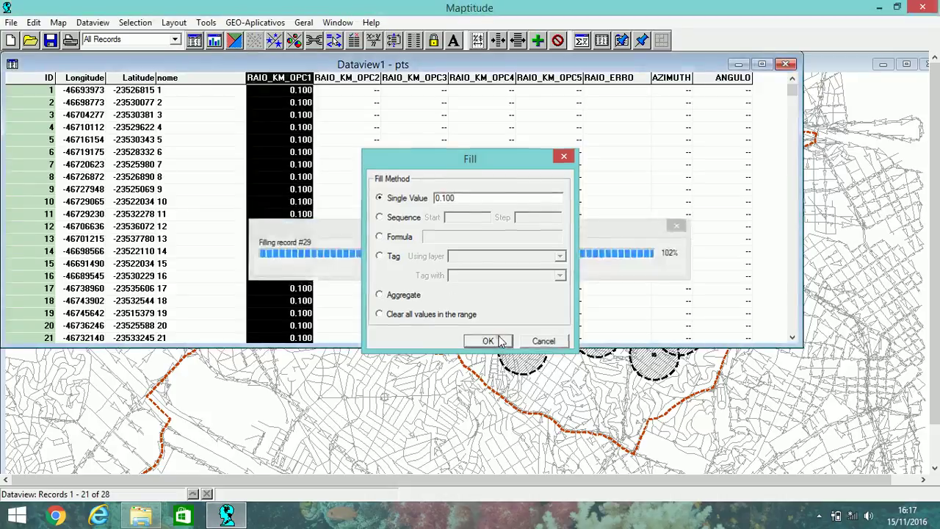
- Fill the RAIO_KM_OPC2 column with the single value 0.150 for all points and close the pts dataview
right_click(365, 83)
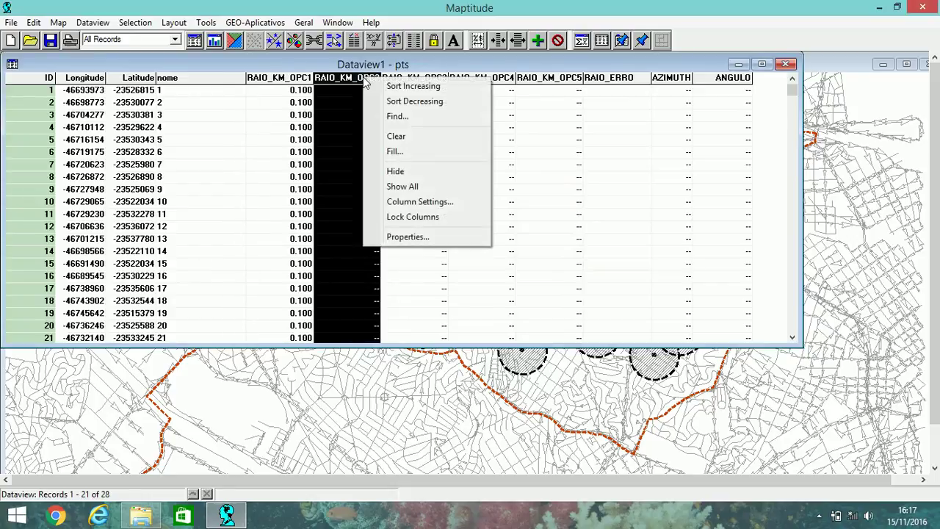
left_click(391, 152)
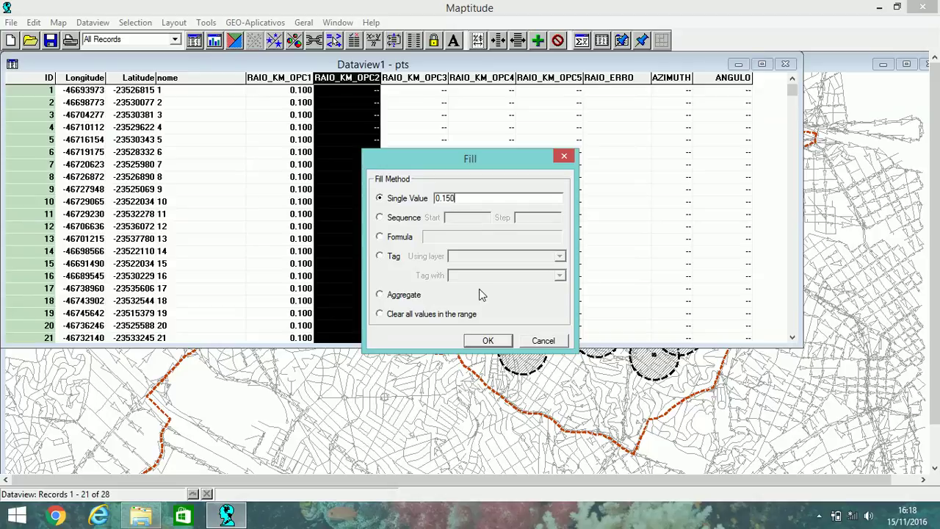
left_click(496, 341)
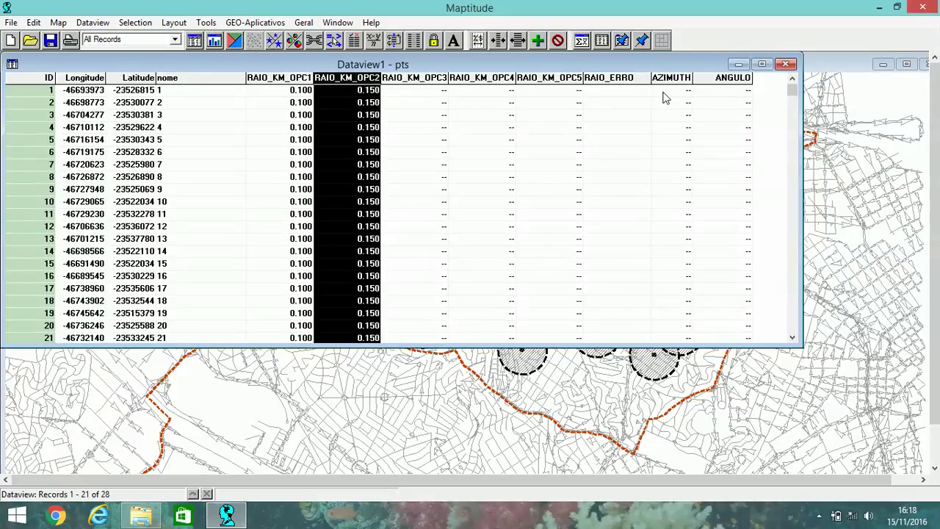
left_click(785, 65)
- Run 42-Gerar Círculos em pontos mapeados from GEO-Aplicativos on the pts layer to draw circles with both the 0.100 and 0.150 km radii
left_click(255, 22)
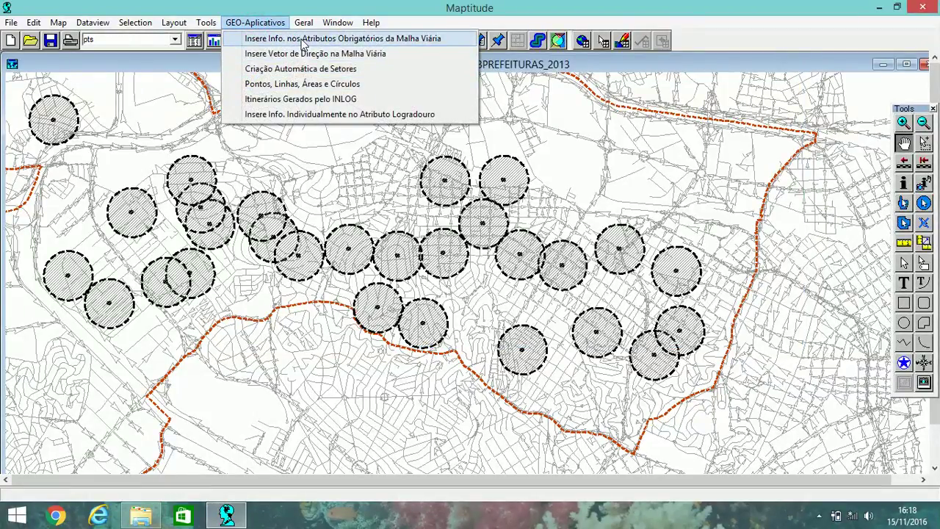
left_click(312, 84)
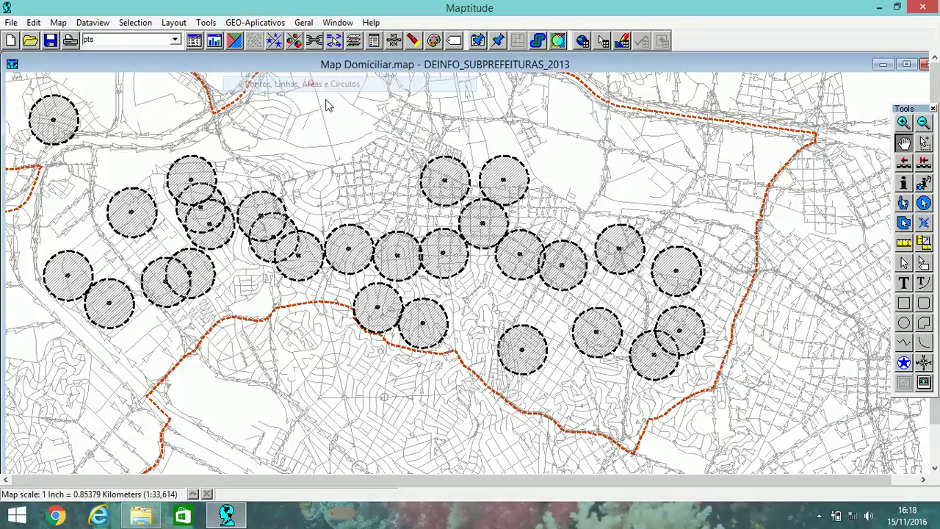
left_click(168, 98)
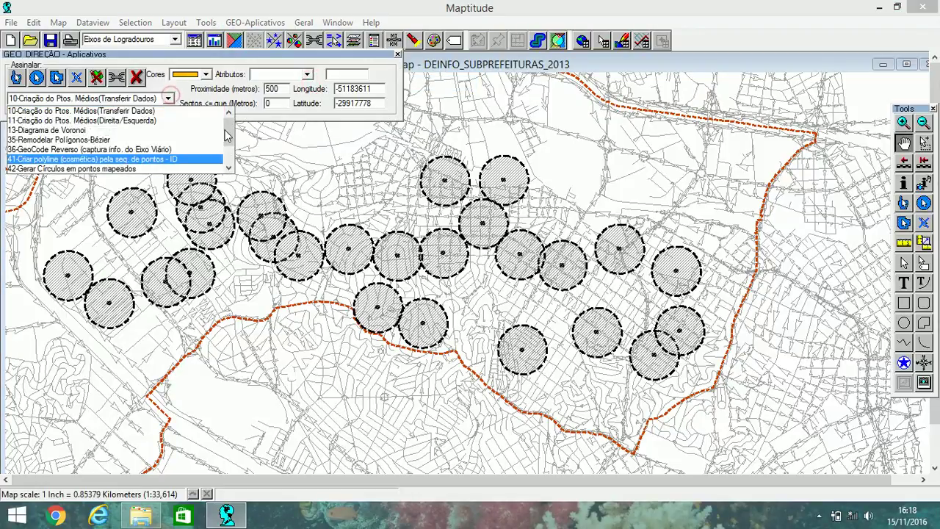
left_click_drag(231, 135, 232, 147)
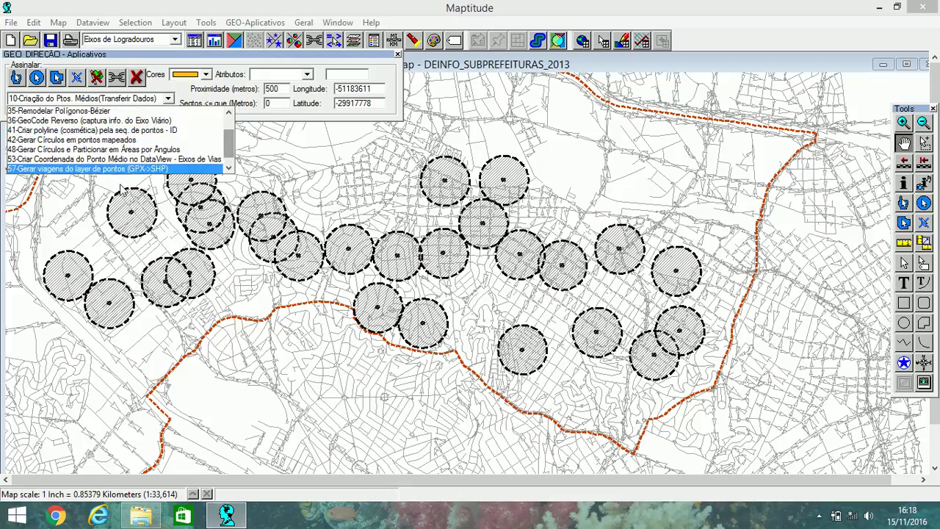
left_click(92, 140)
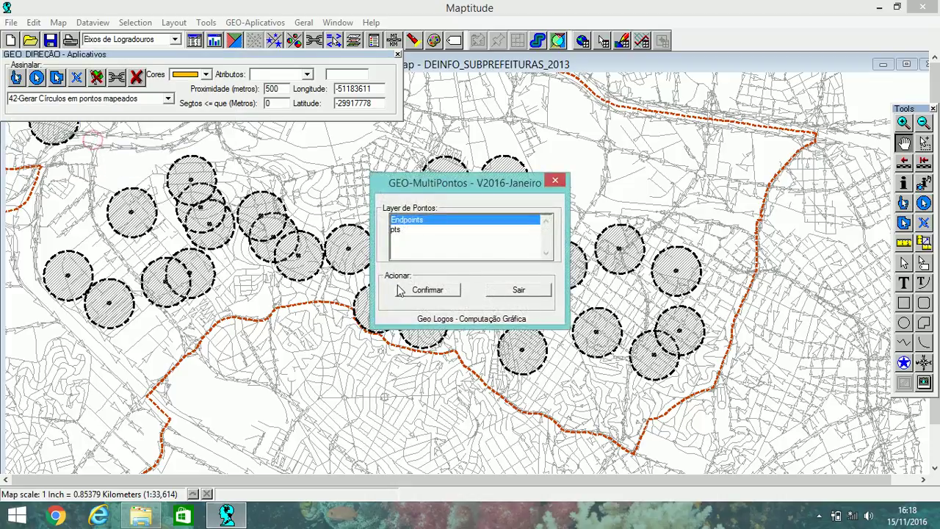
left_click(395, 230)
left_click(430, 290)
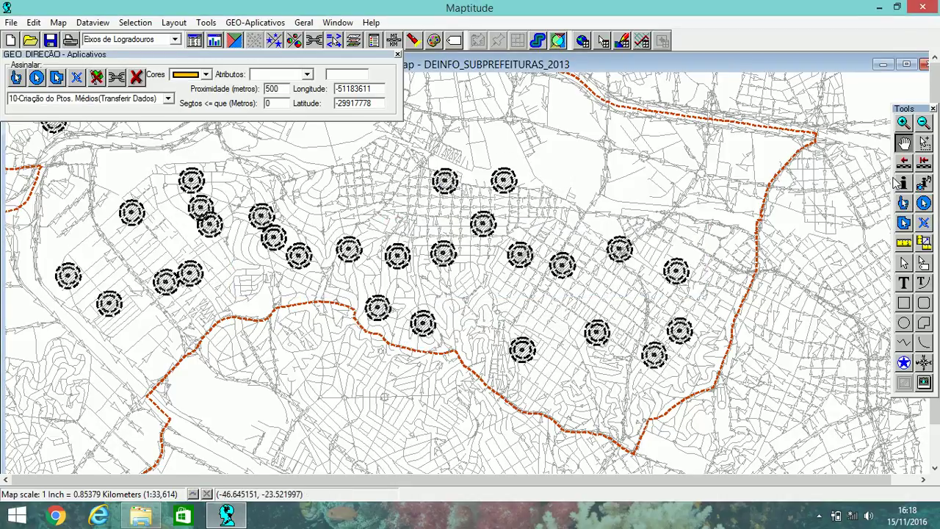
- Examine the concentric circles around the points at different map scales and close the GEO DIREÇÃO tools
left_click(904, 144)
left_click_drag(560, 257, 634, 254)
scroll(589, 252, "up", 3)
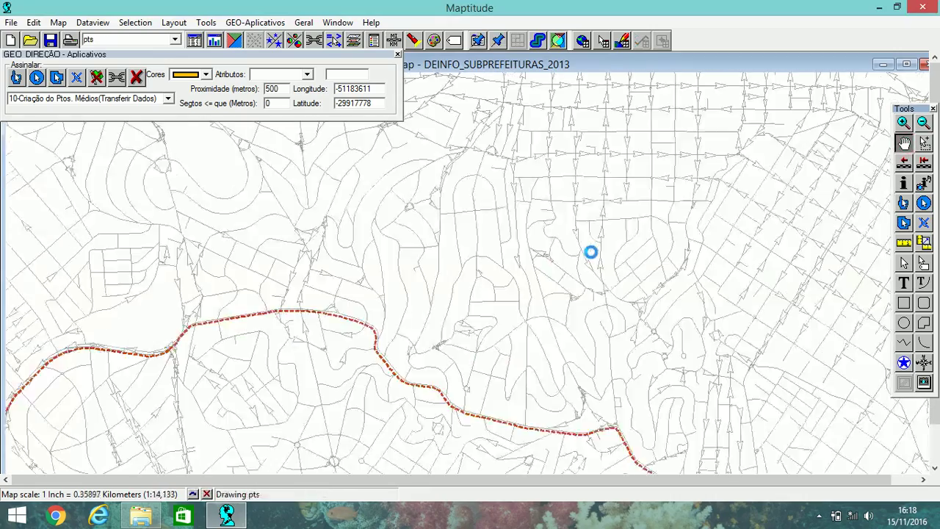
scroll(636, 309, "down", 4)
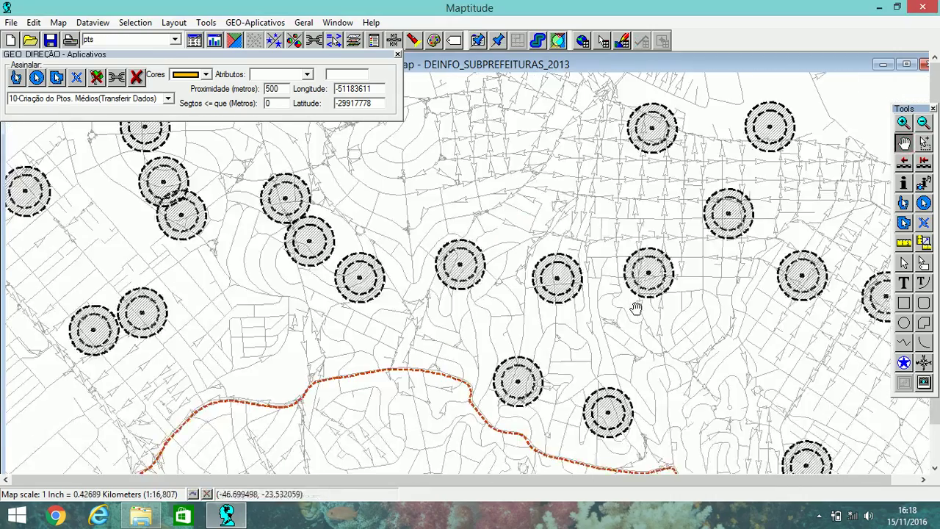
scroll(636, 309, "down", 1)
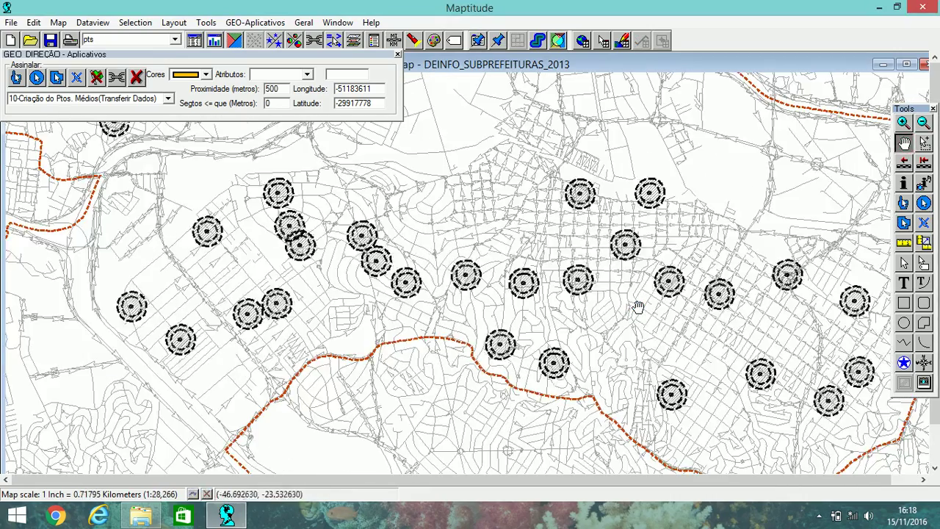
scroll(636, 309, "up", 3)
scroll(638, 308, "down", 1)
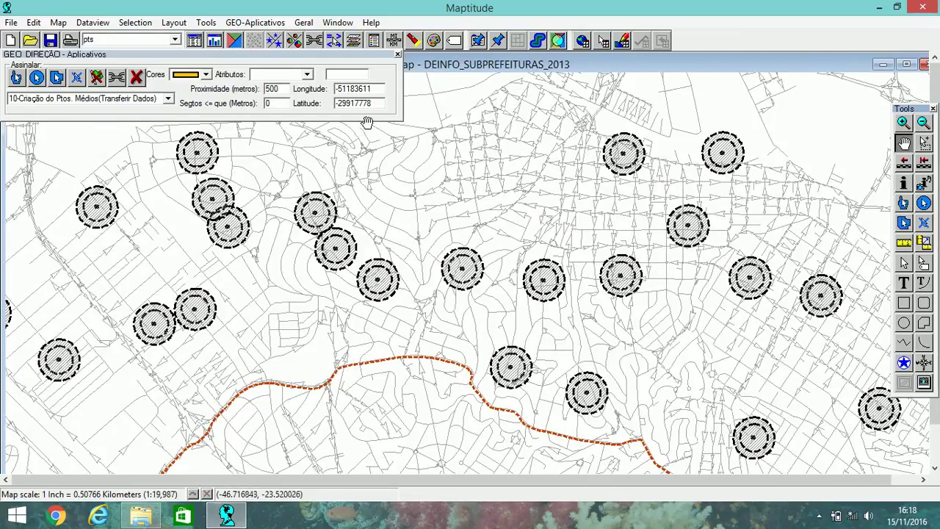
left_click(396, 55)
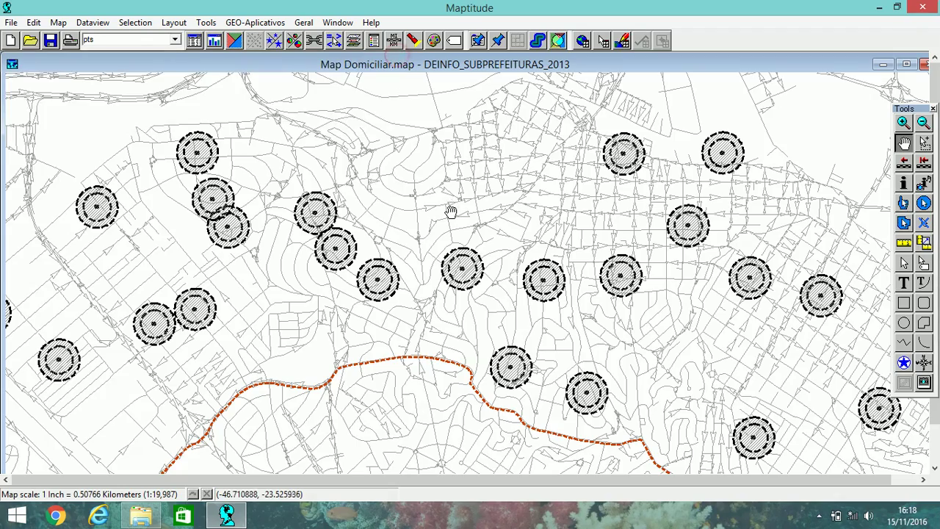
scroll(451, 212, "down", 2)
scroll(451, 212, "down", 1)
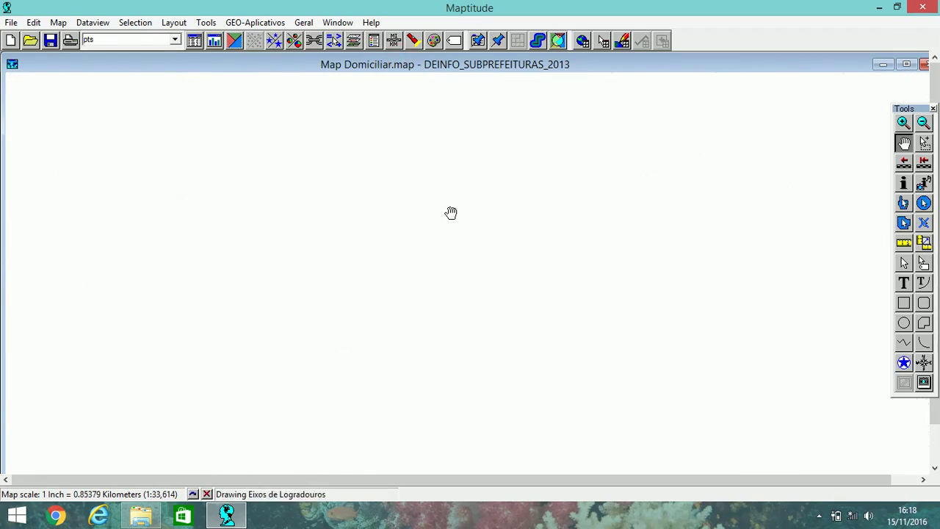